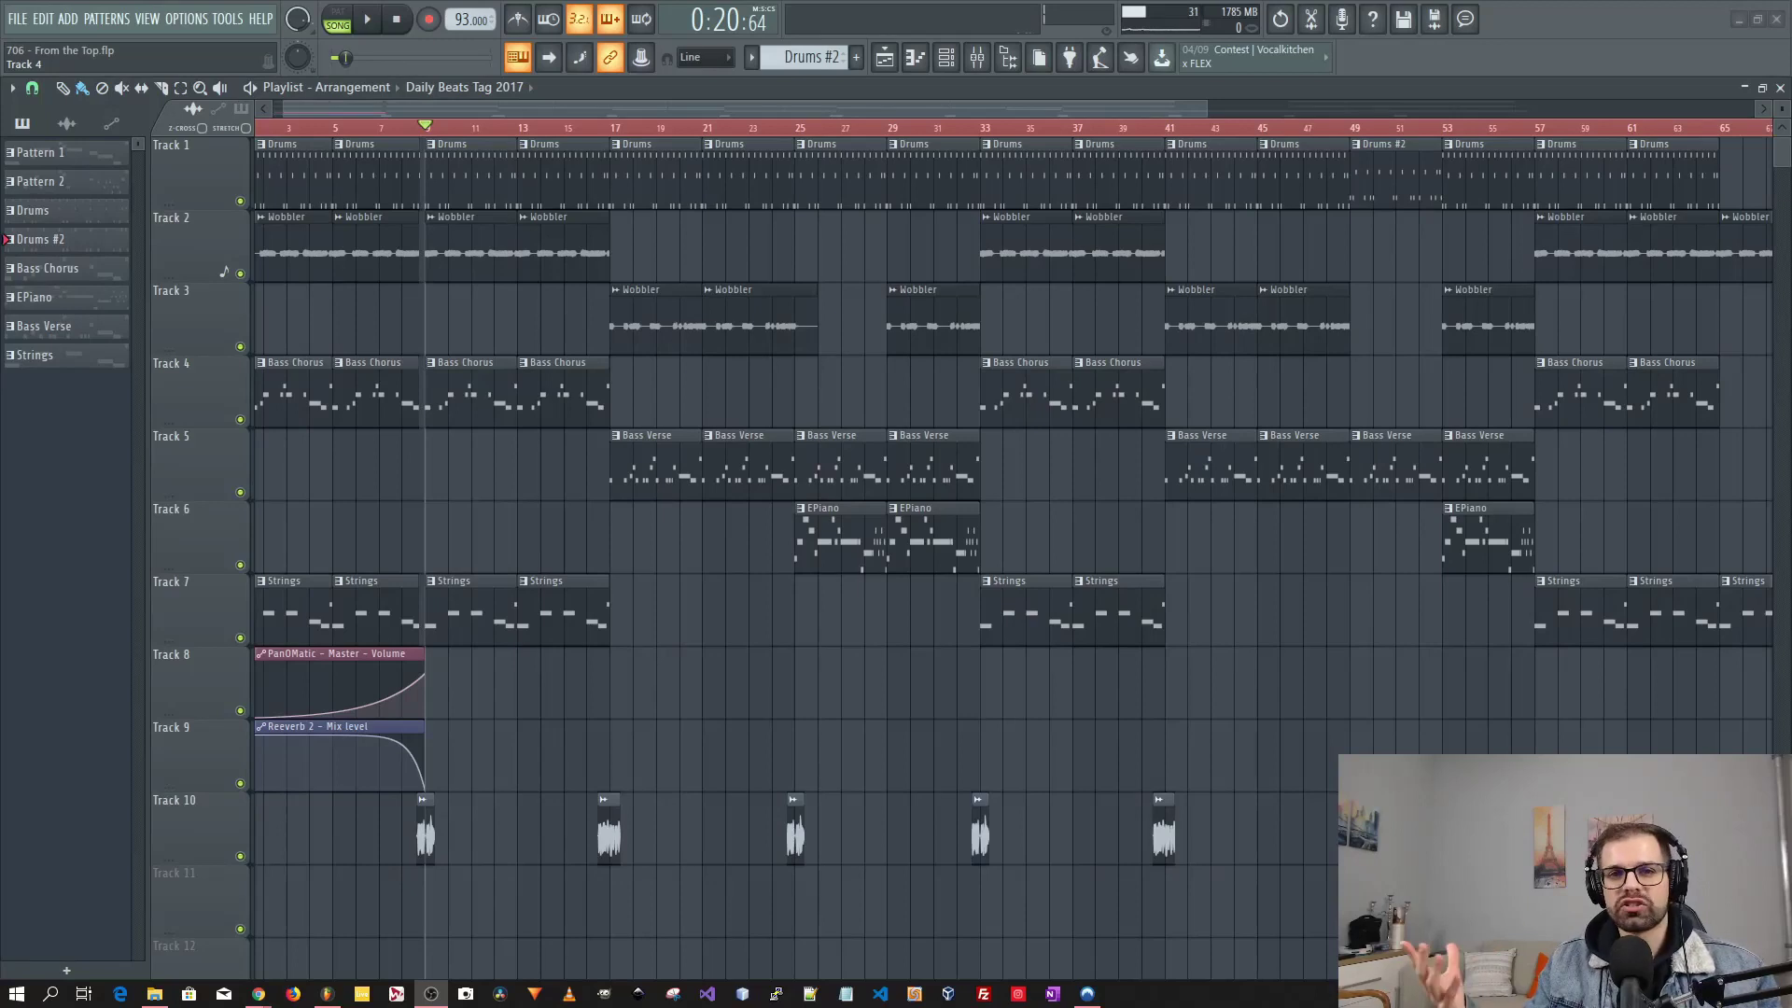
- Focus FL Studio and bring up the playlist's tool menu, closing it without choosing
left_click(733, 725)
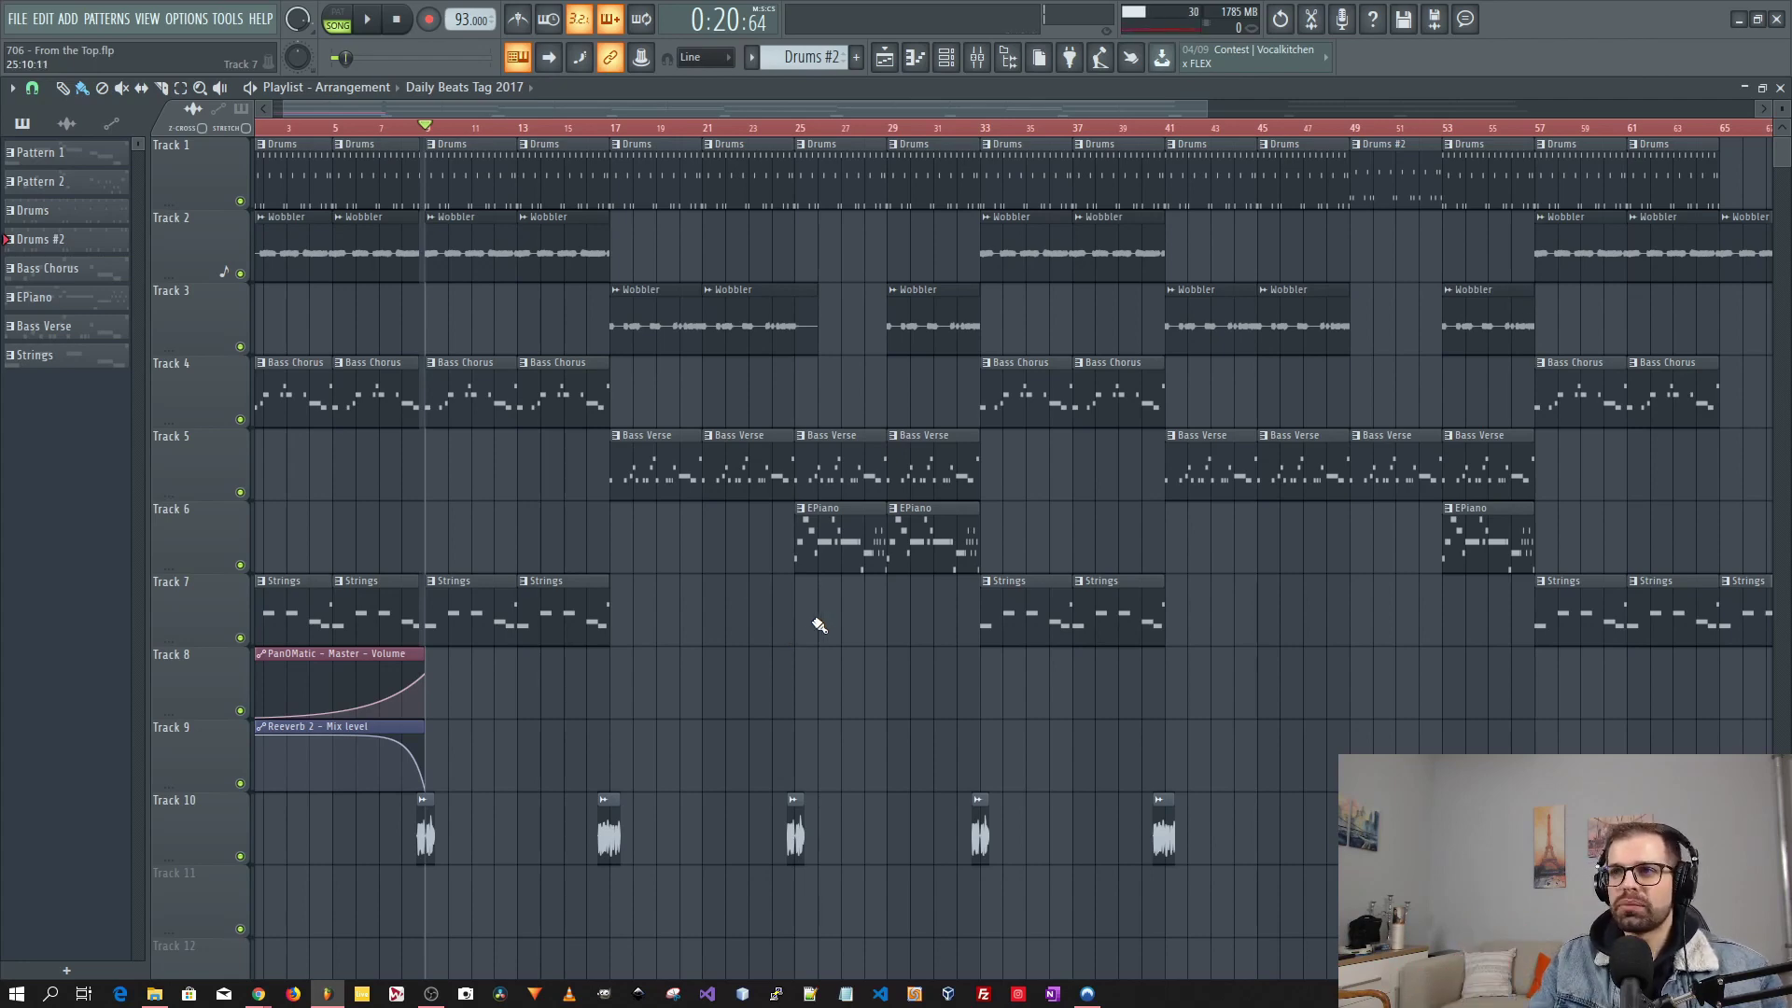
right_click(822, 646)
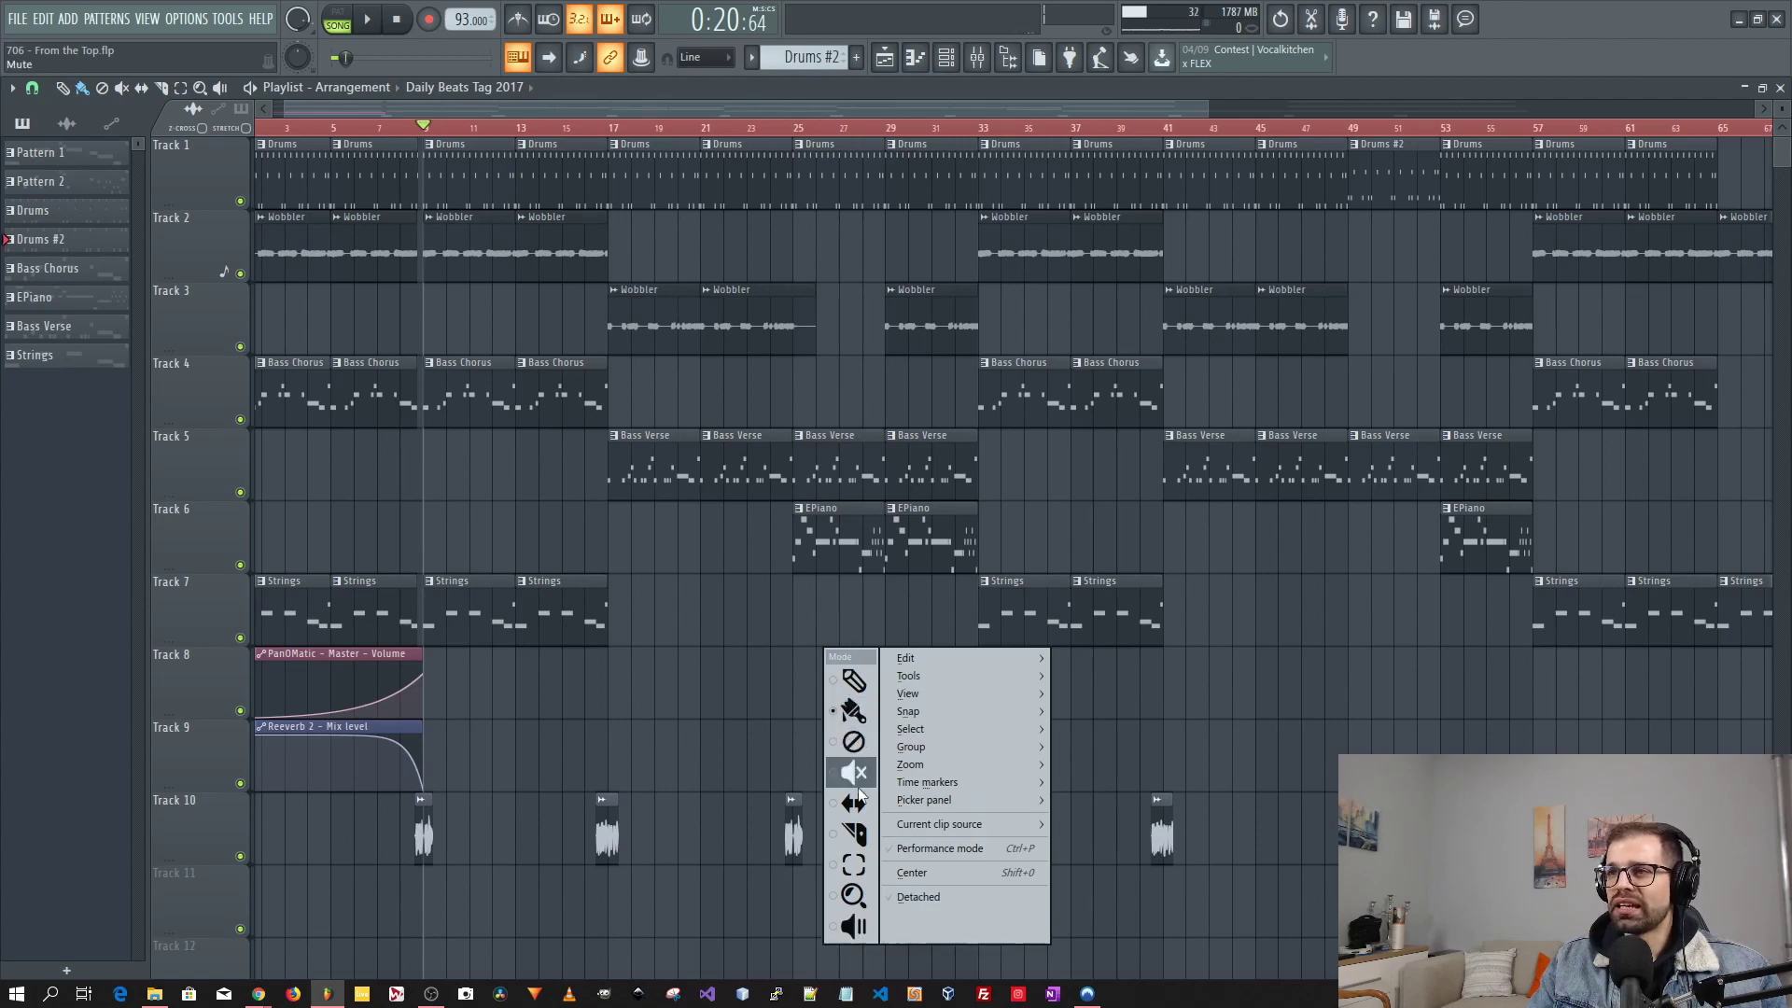
left_click(739, 623)
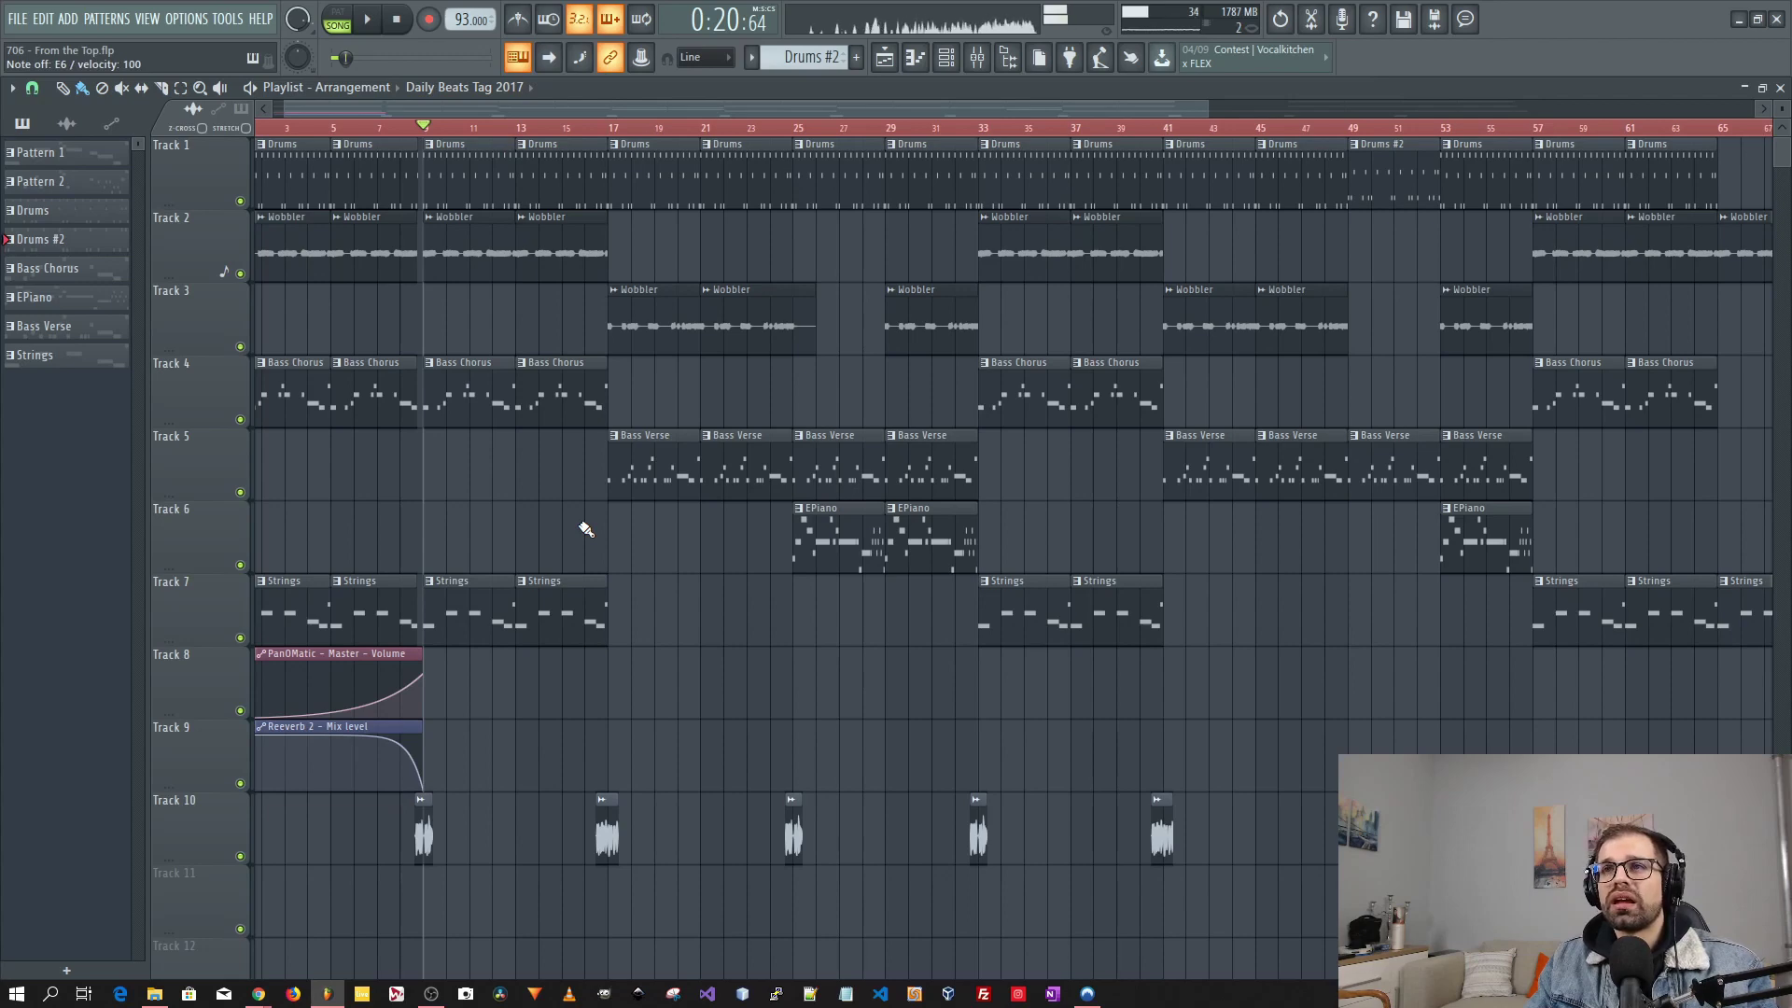
- Stop the song, briefly open and close the Channel rack, and switch to the Paint tool (B)
left_click(396, 19)
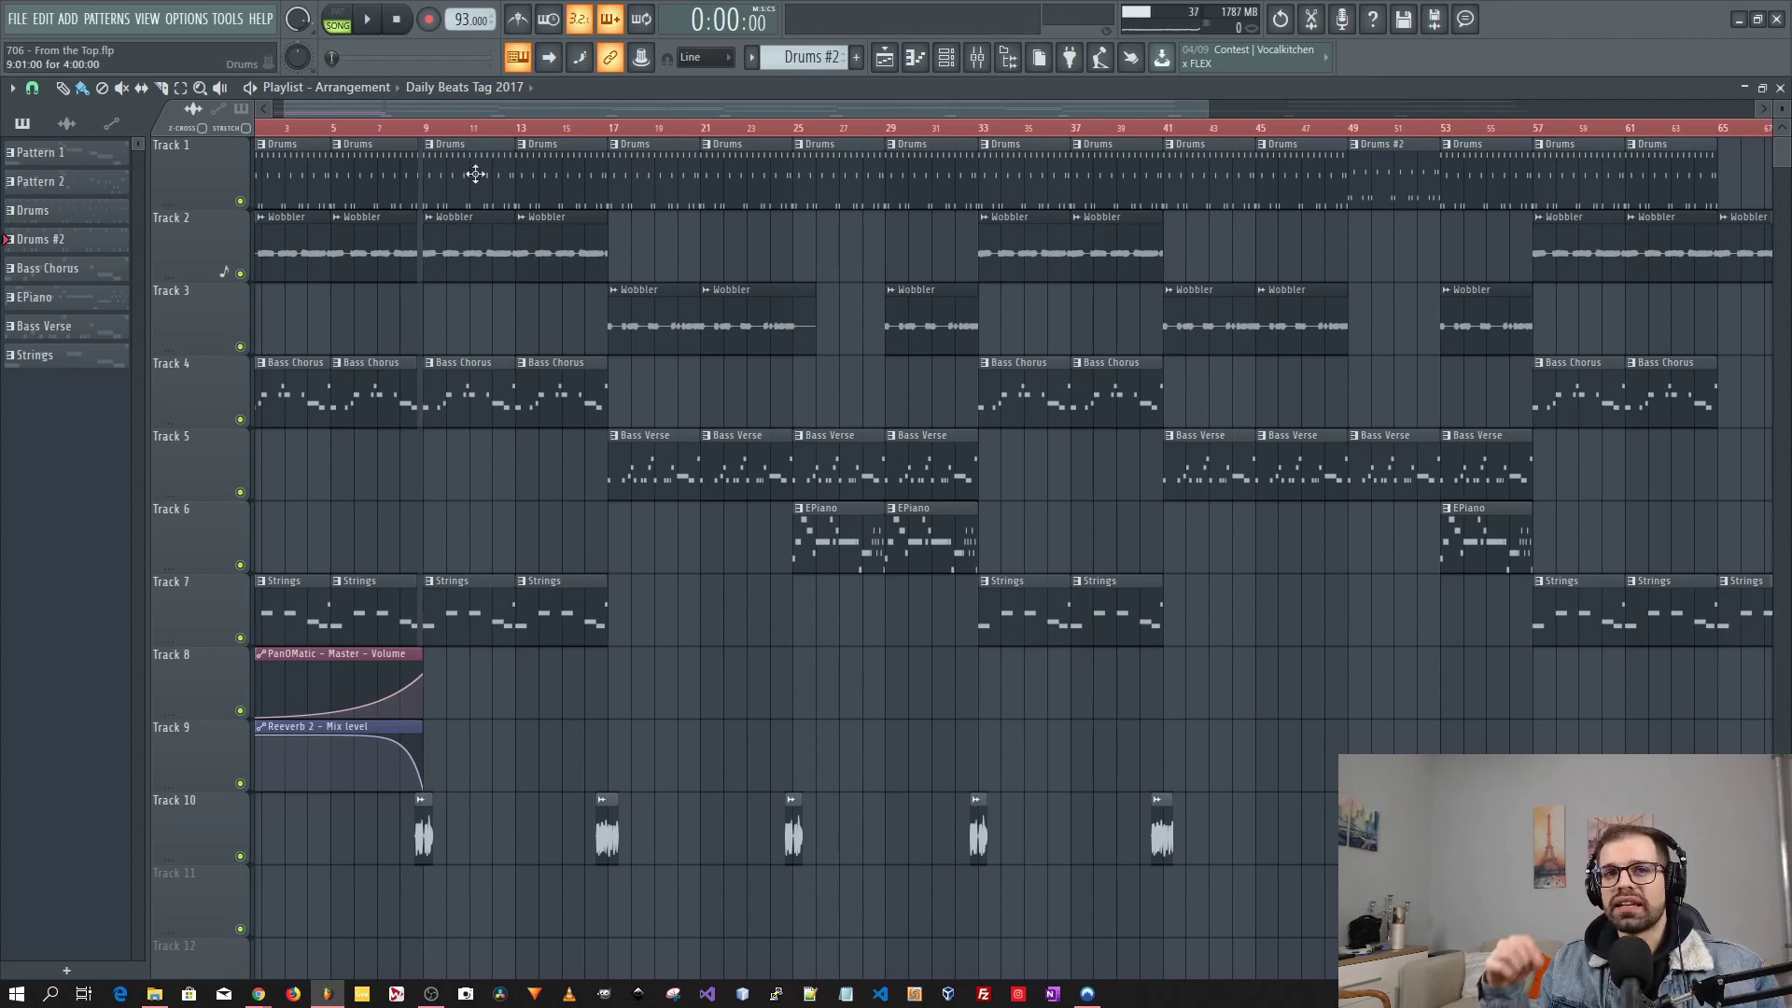
left_click(945, 57)
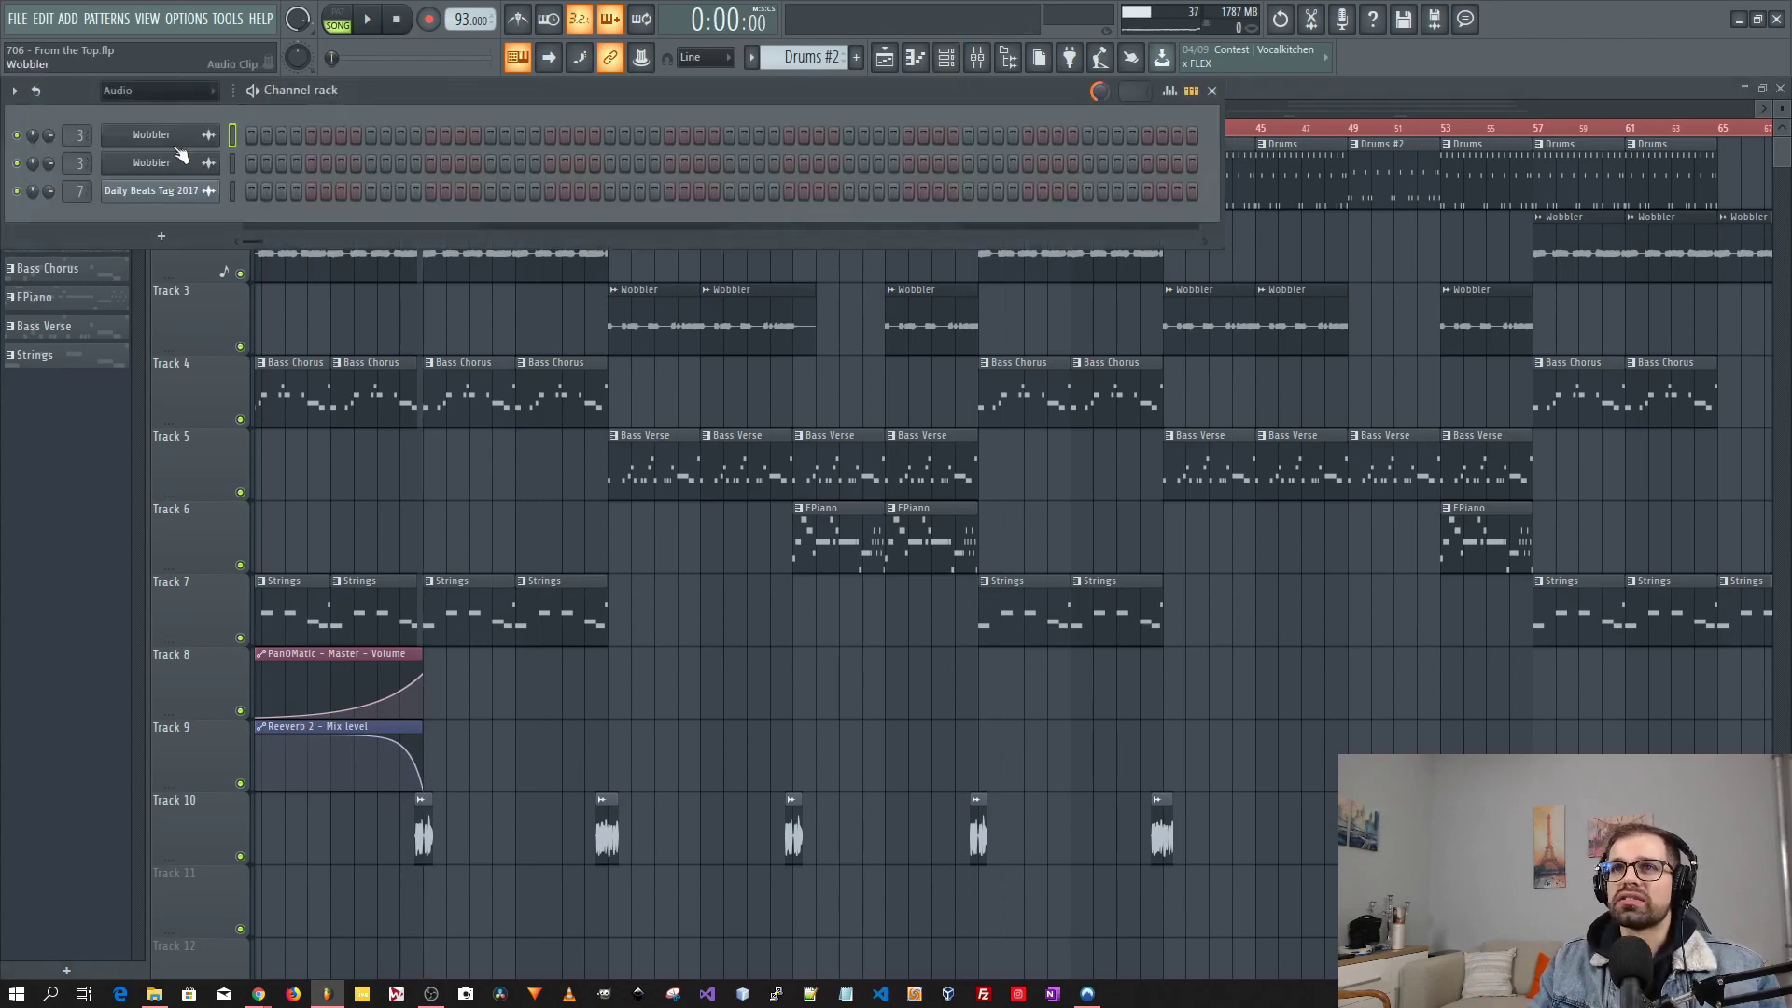
left_click(1212, 90)
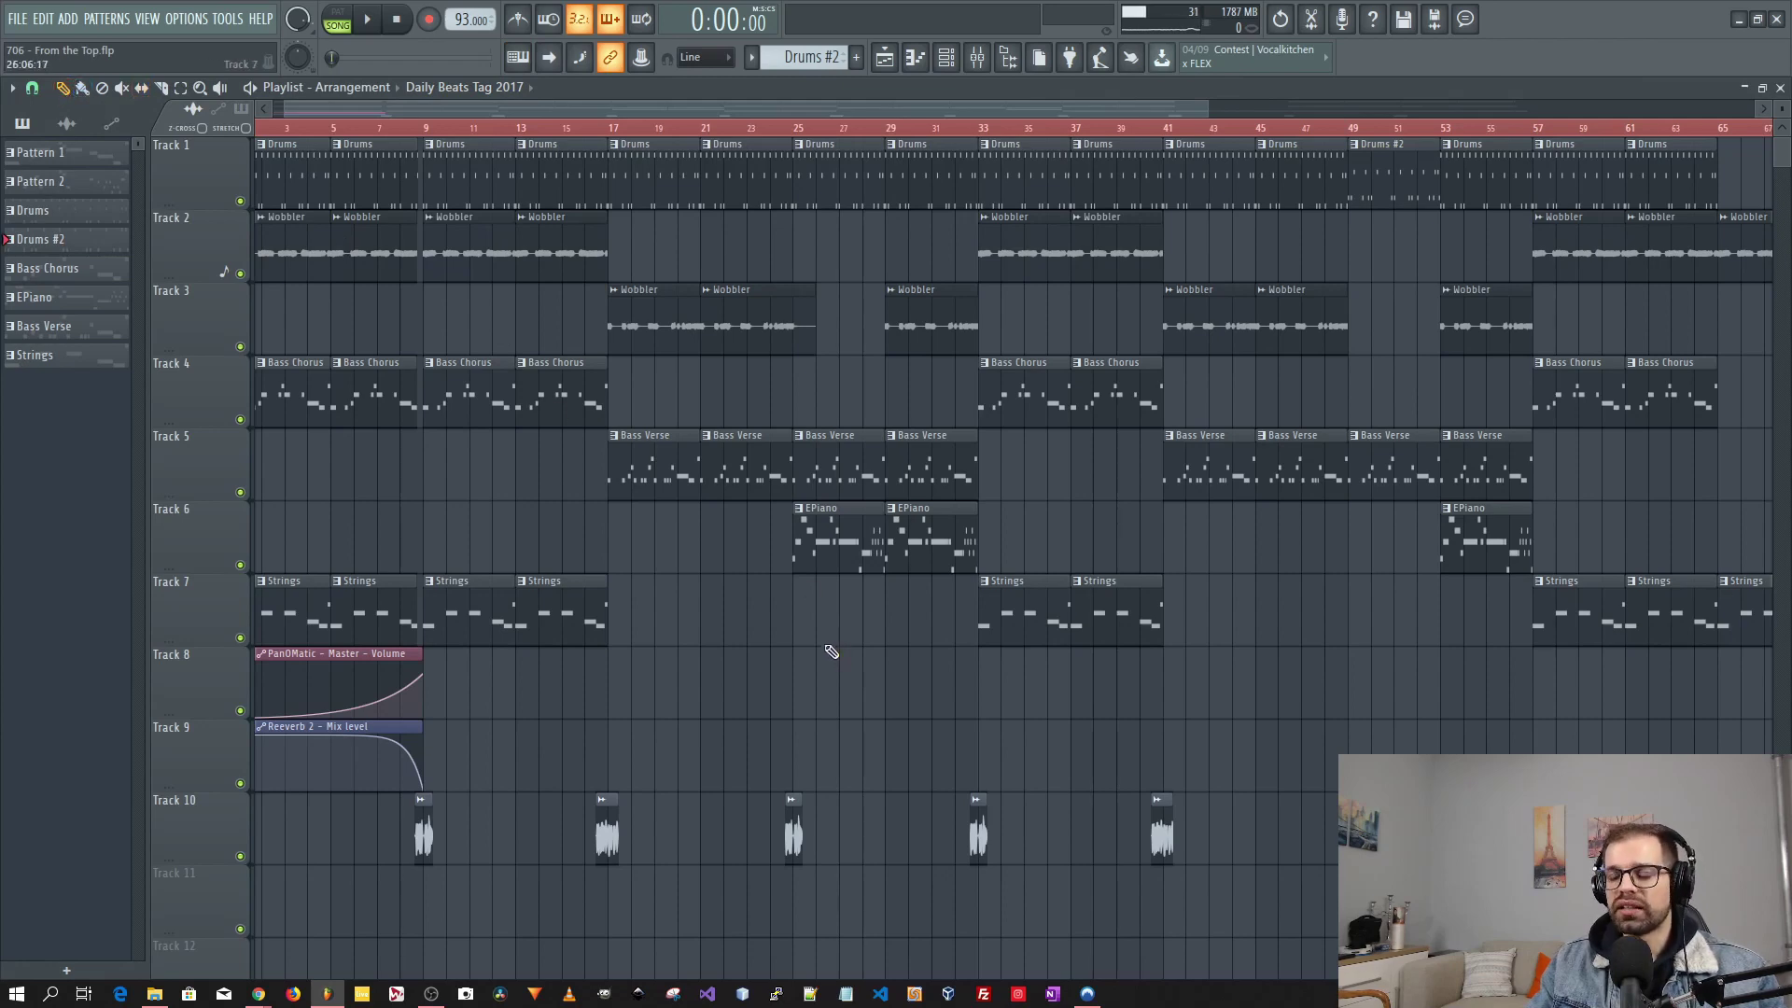
key("b")
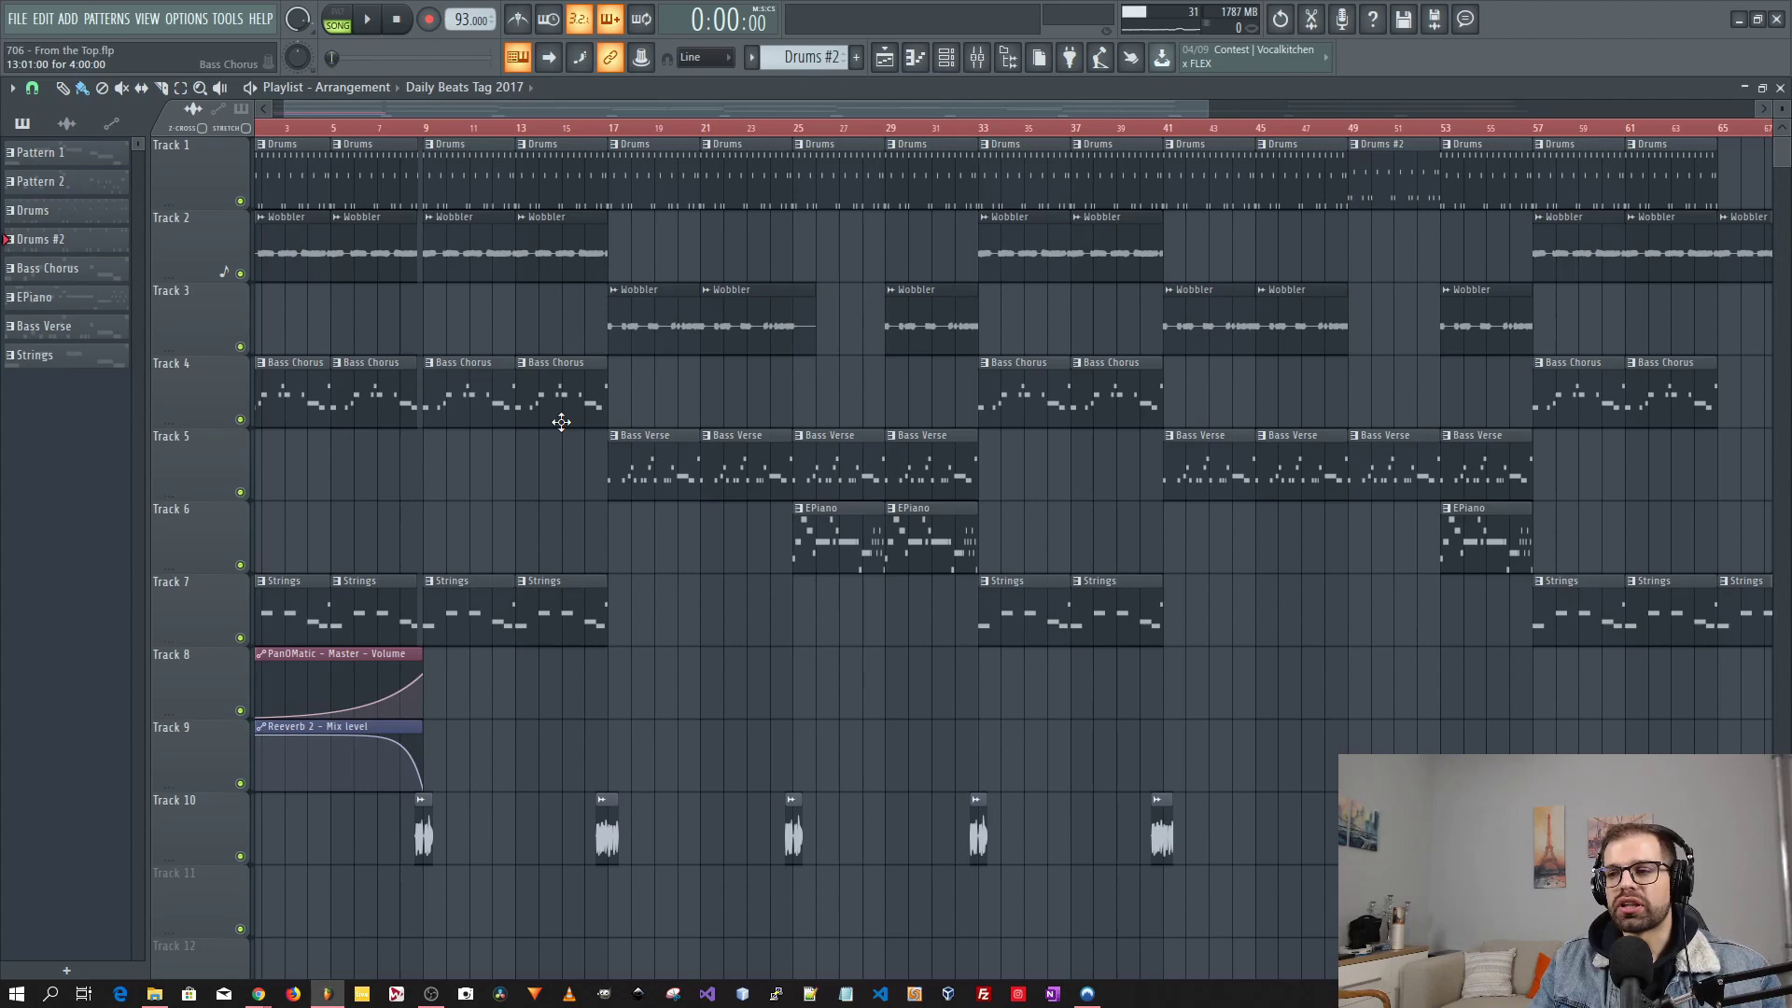
- Pick Pencil, zoom in, then choose Slice from the Mode menu and cut at bar 22
right_click(761, 596)
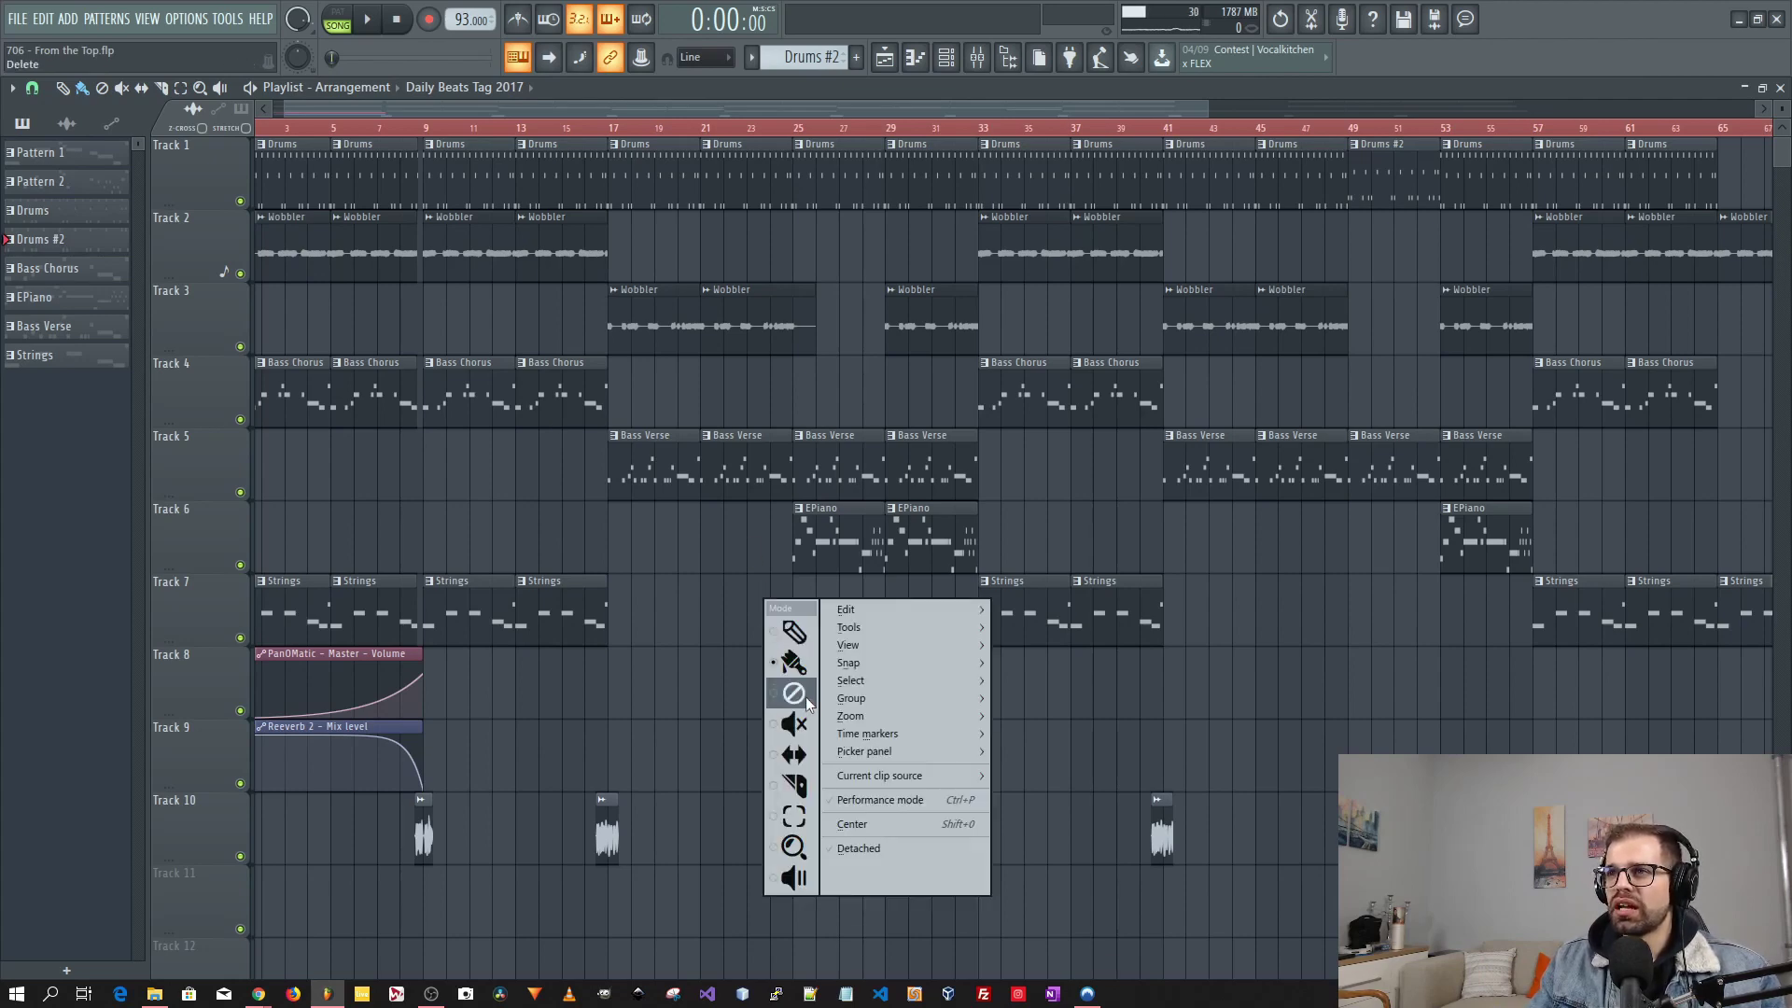
left_click(793, 632)
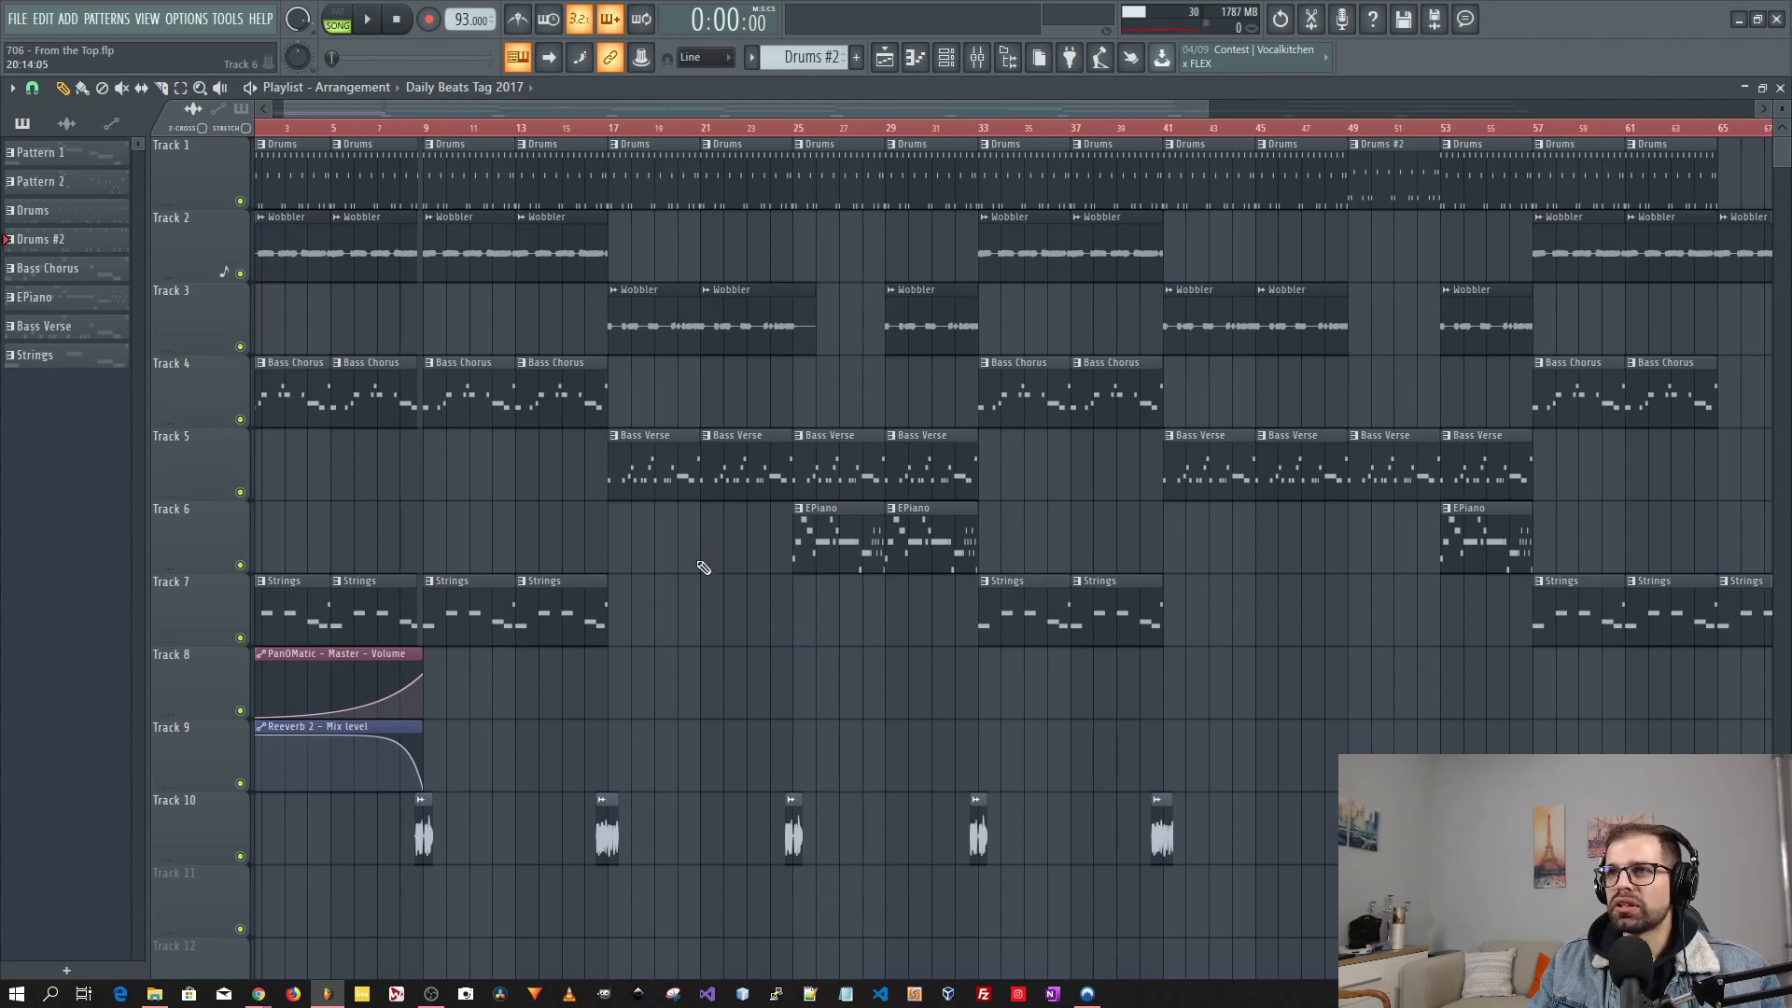
scroll(704, 560, "up", 5)
right_click(717, 553)
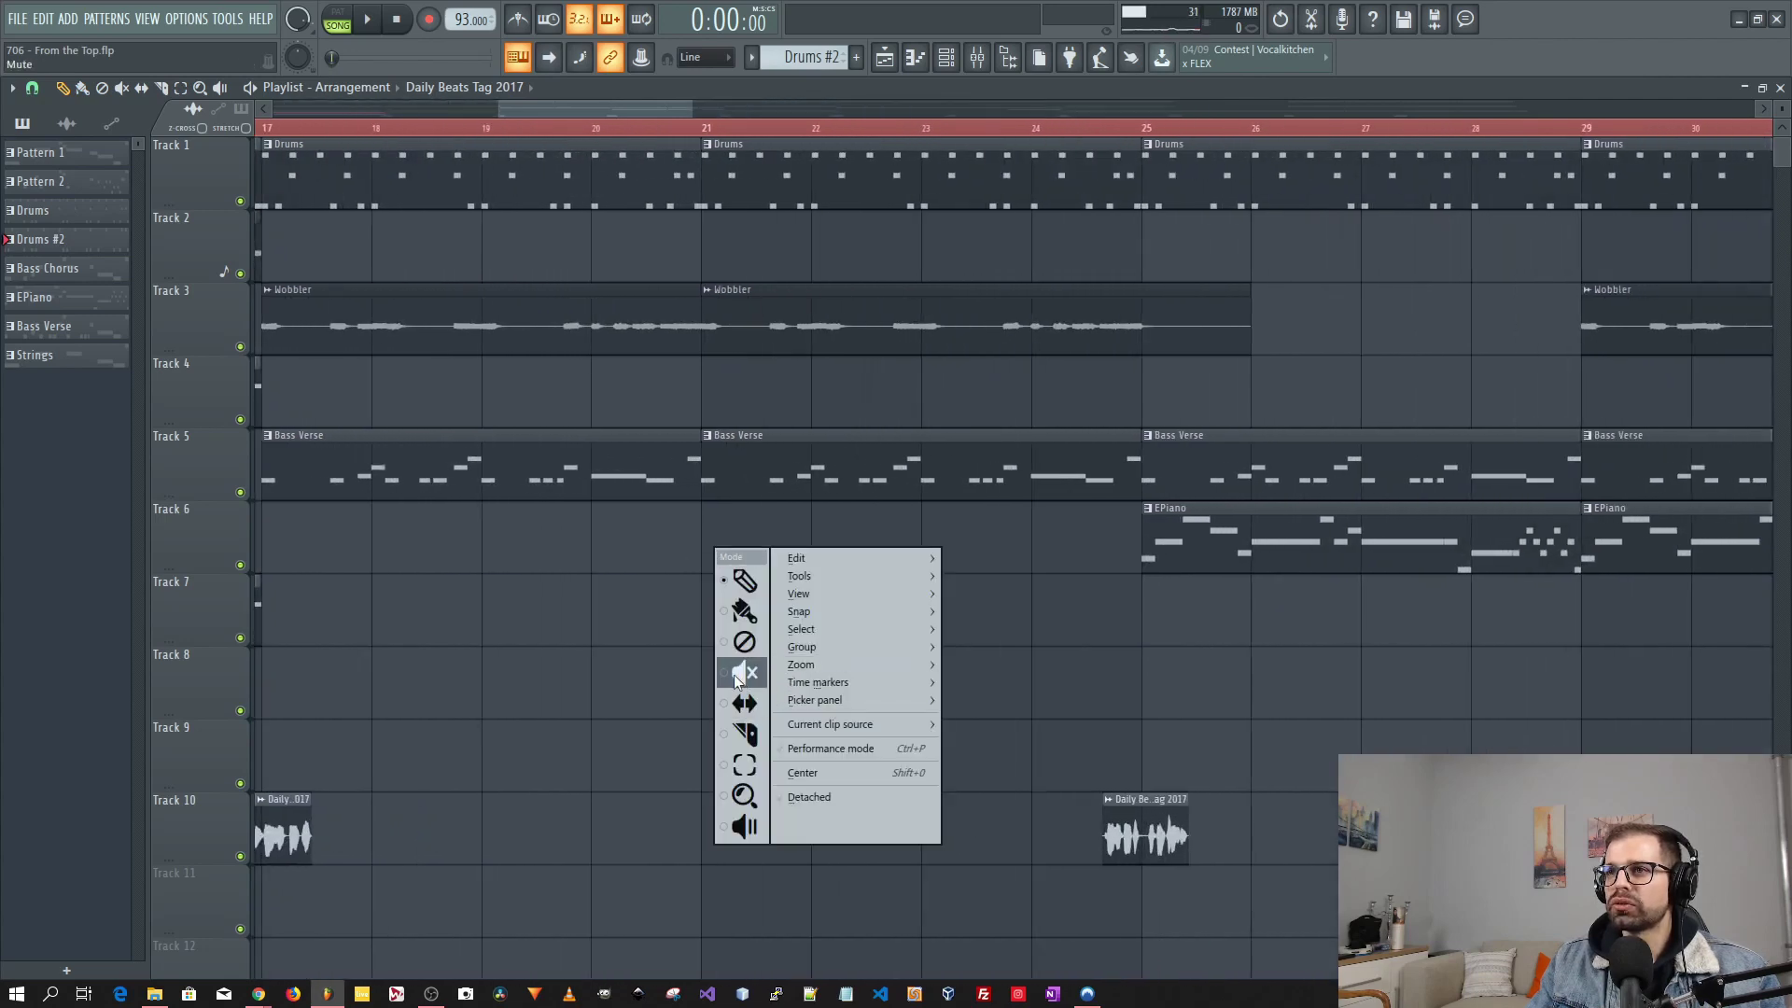
left_click(744, 734)
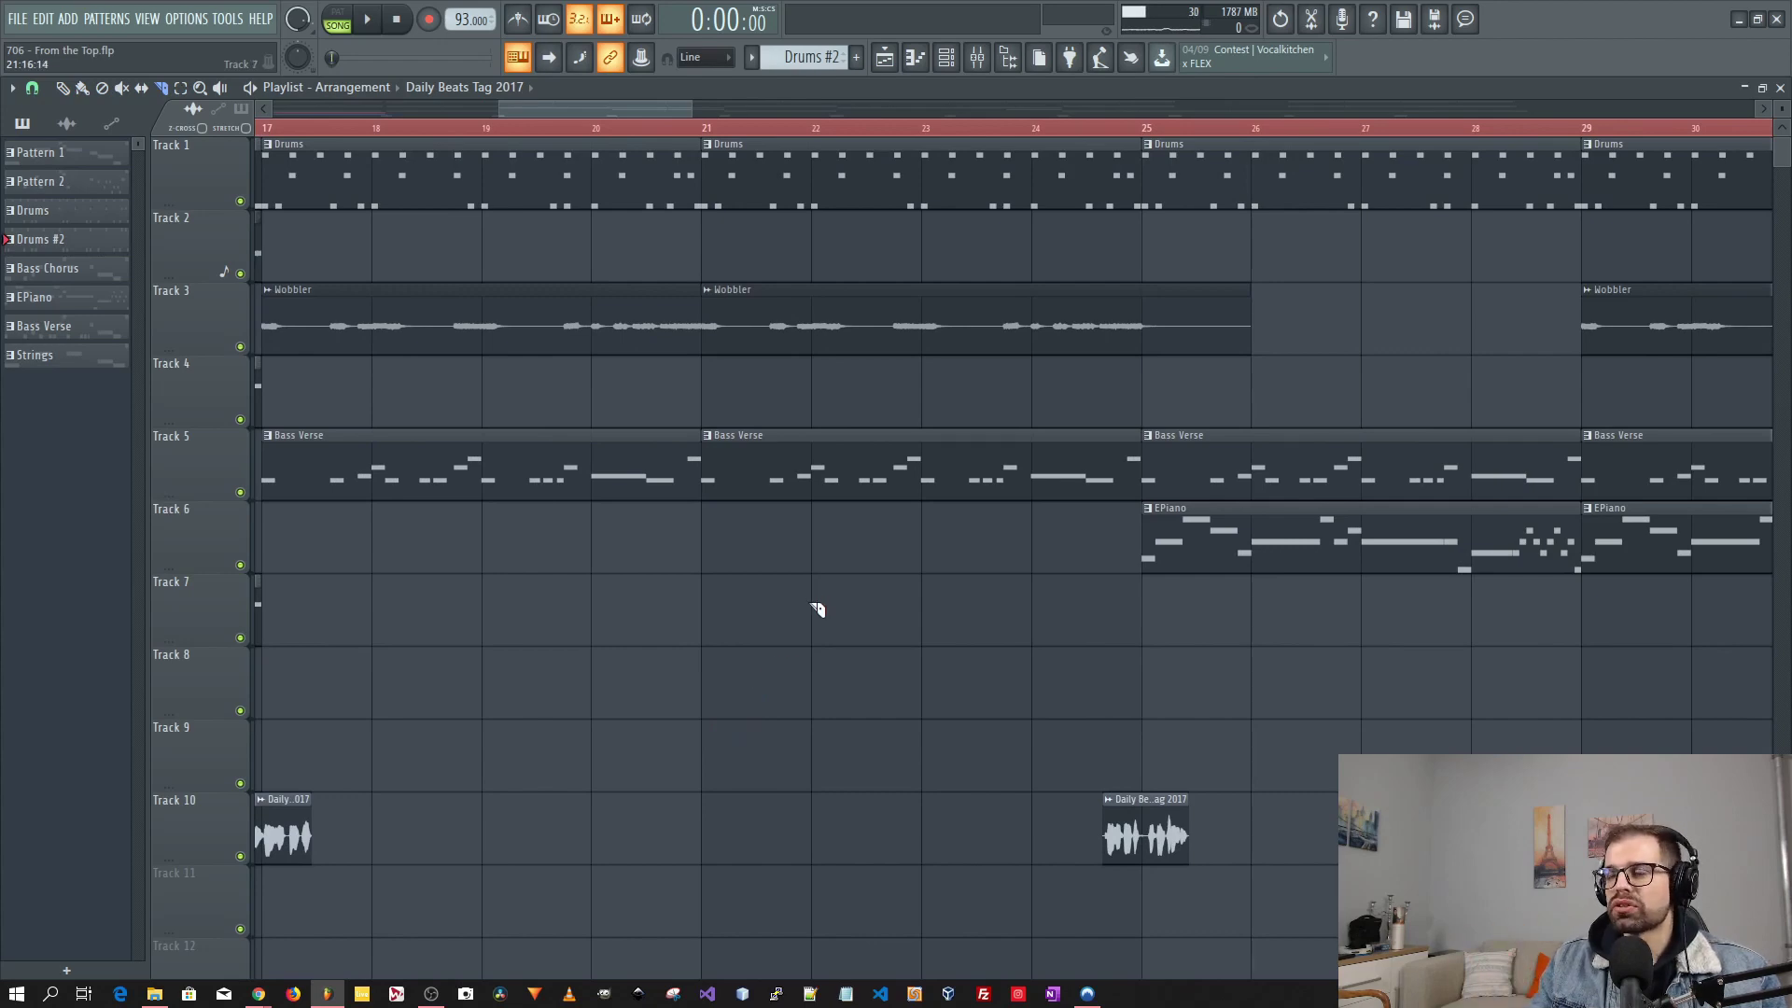
left_click_drag(798, 574, 954, 674)
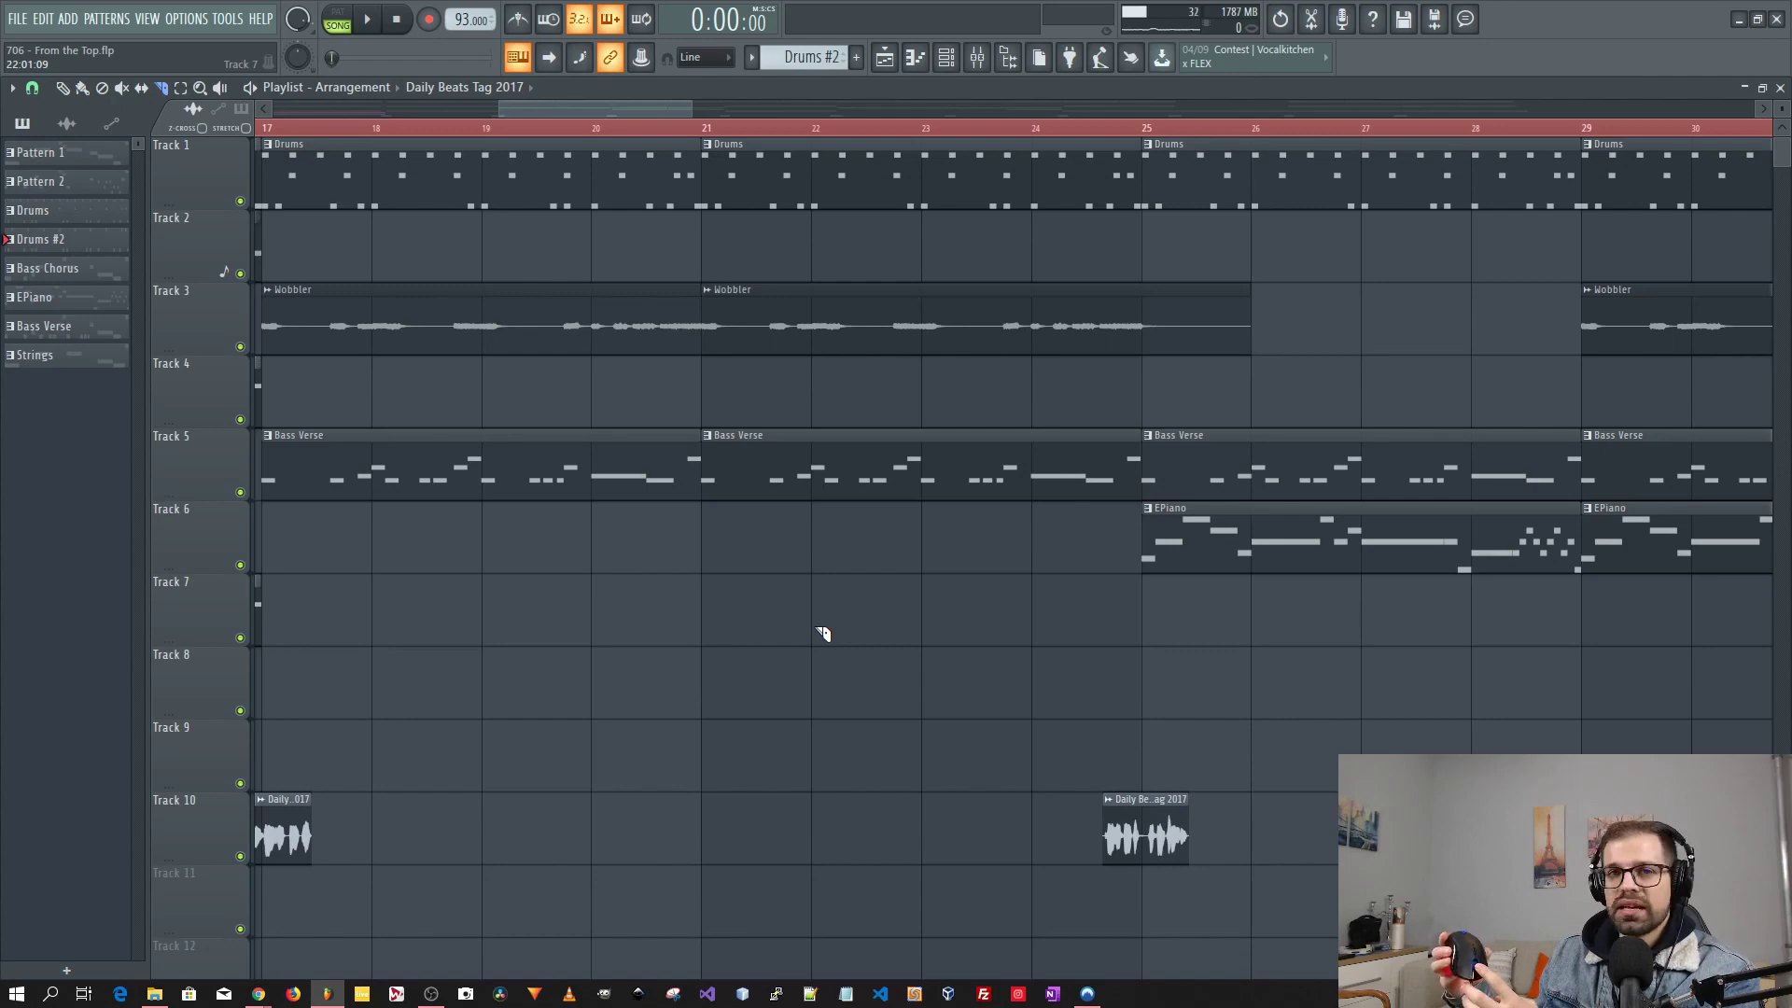
scroll(821, 634, "down", 1)
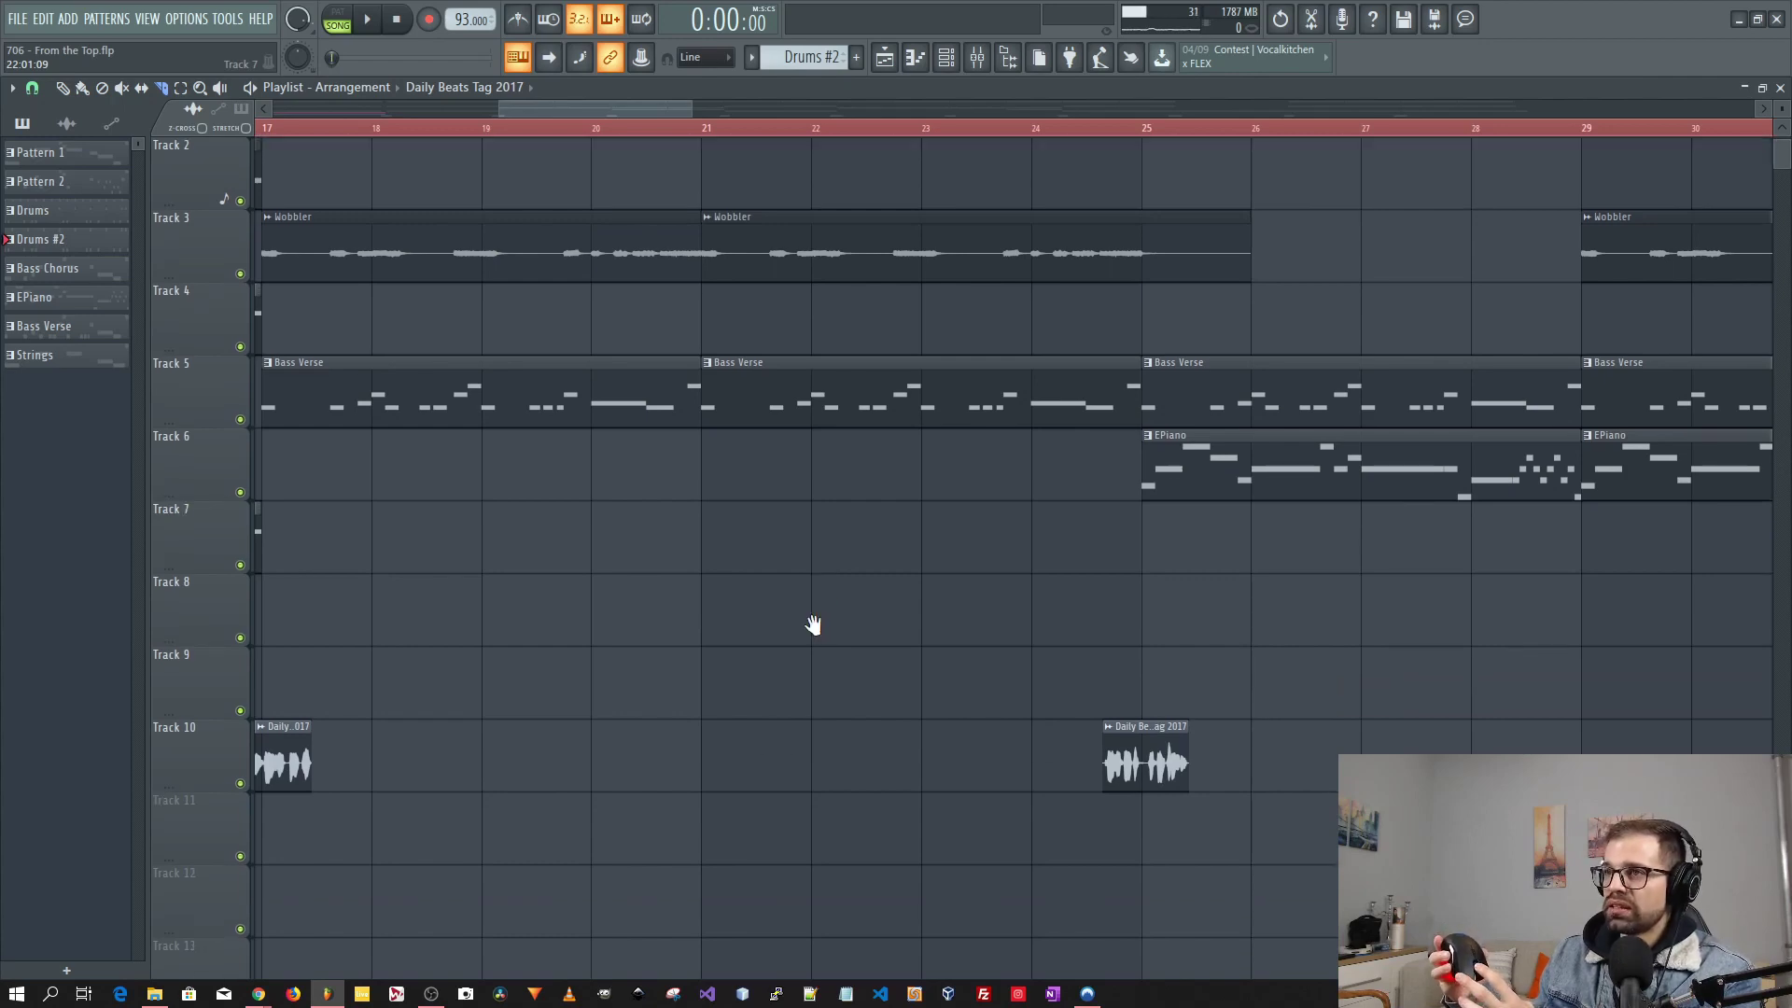
right_click(814, 625)
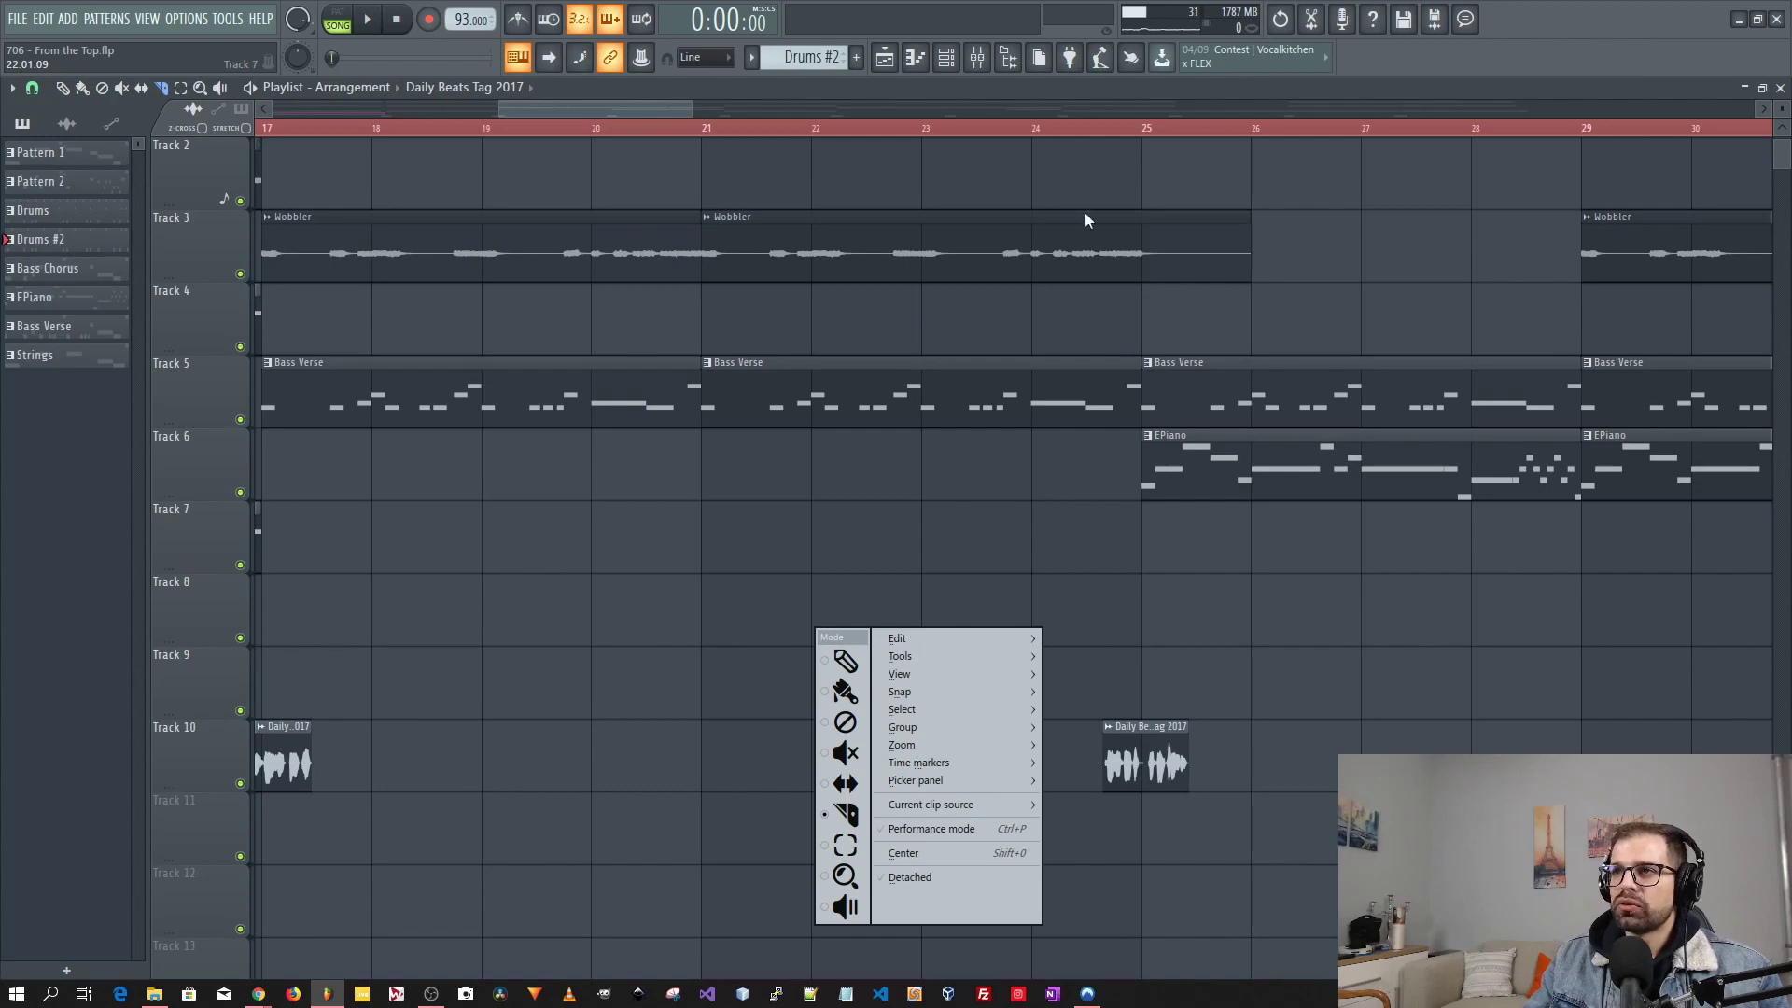
left_click(729, 612)
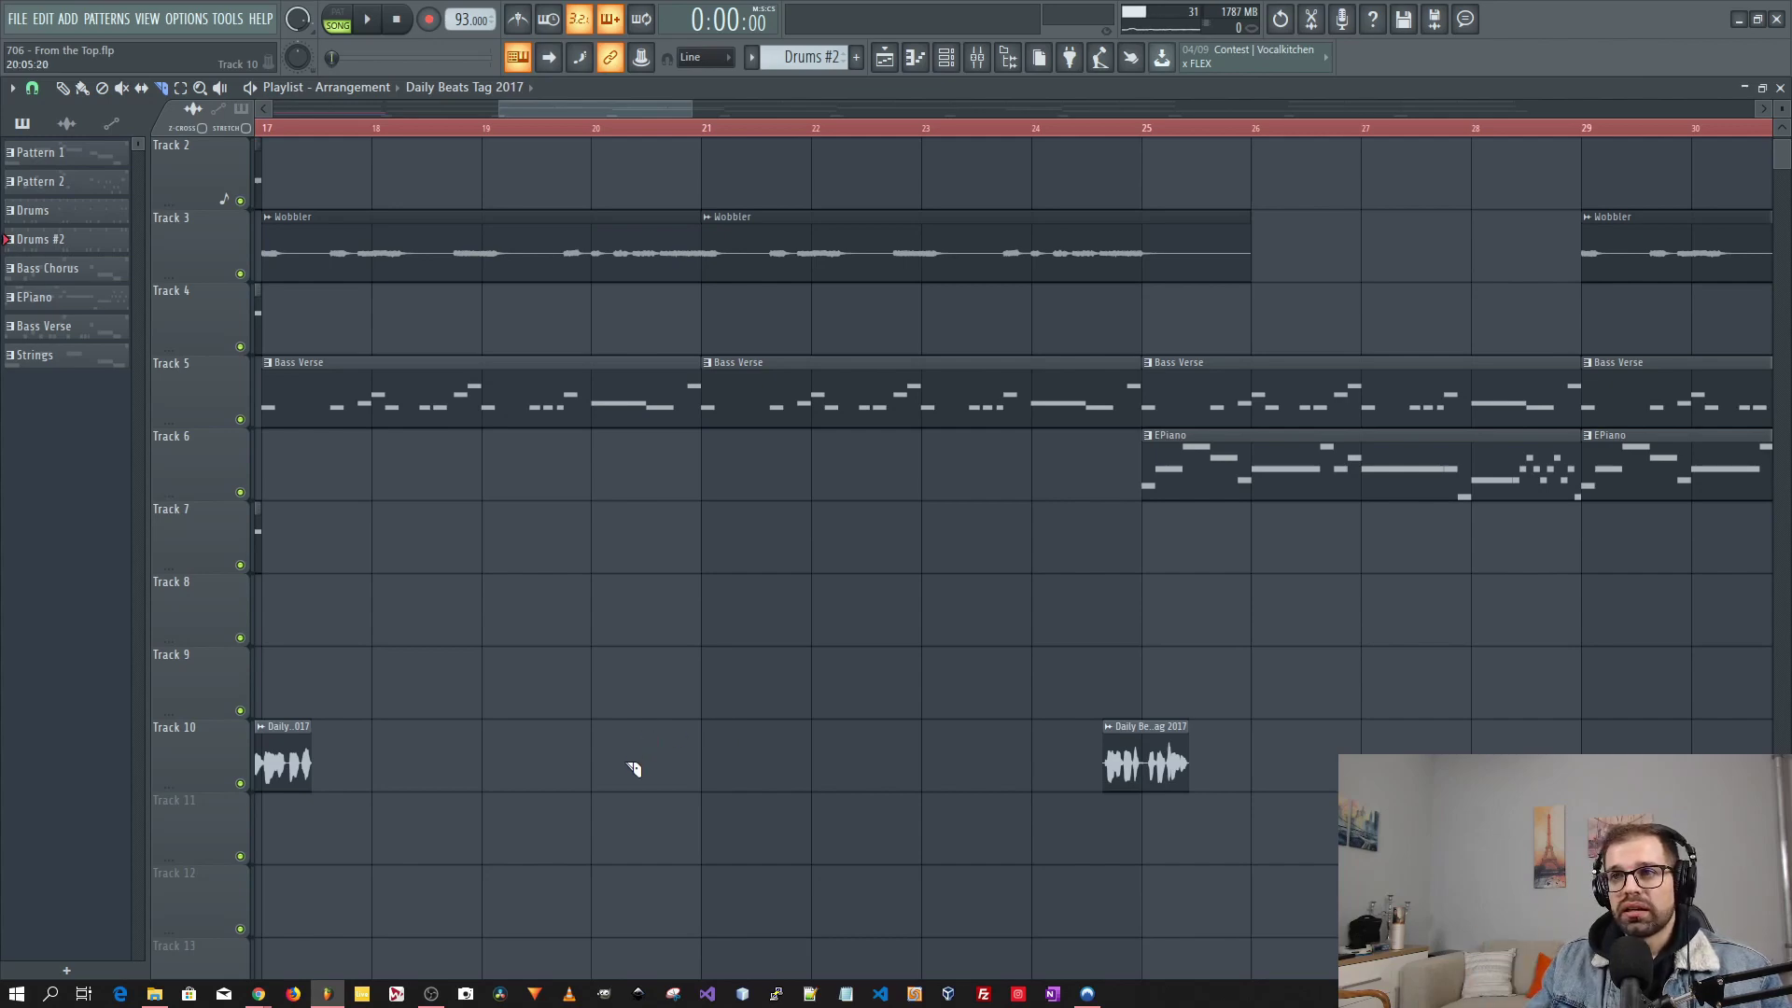
- Scroll around the playlist, then pick the Paint tool from the right-click Mode menu
scroll(680, 784, "up", 1)
scroll(681, 784, "left", 1)
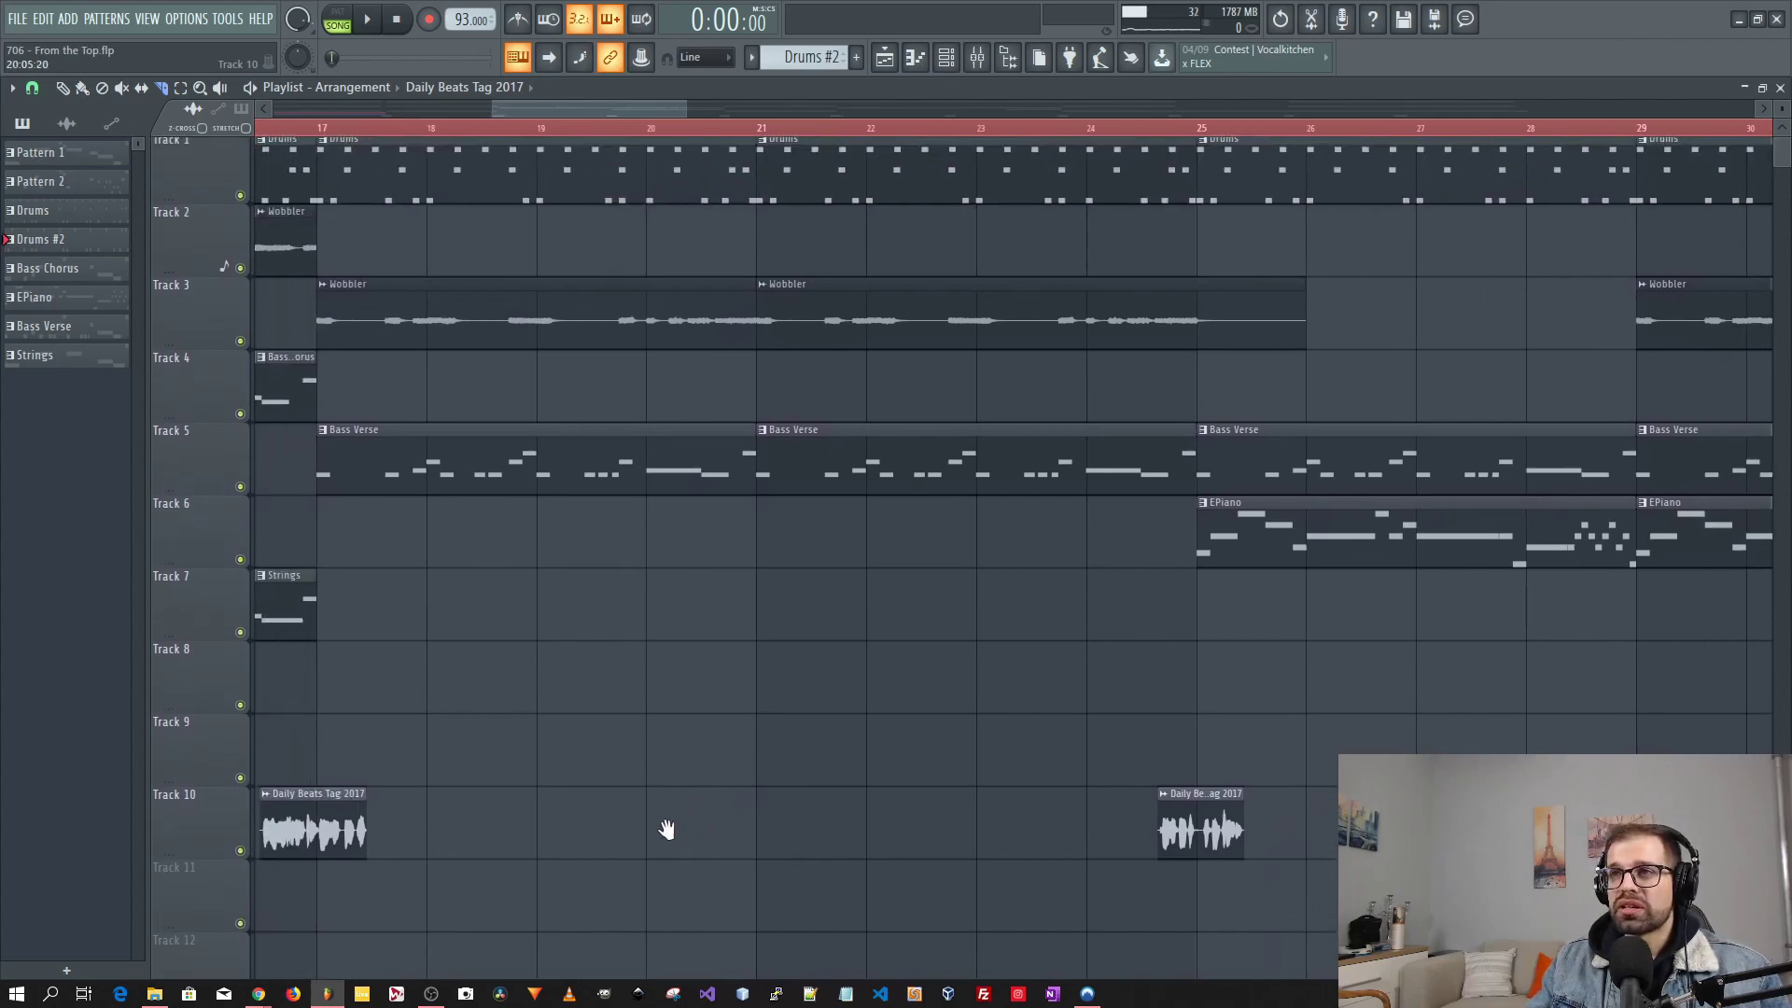
scroll(912, 676, "right", 2)
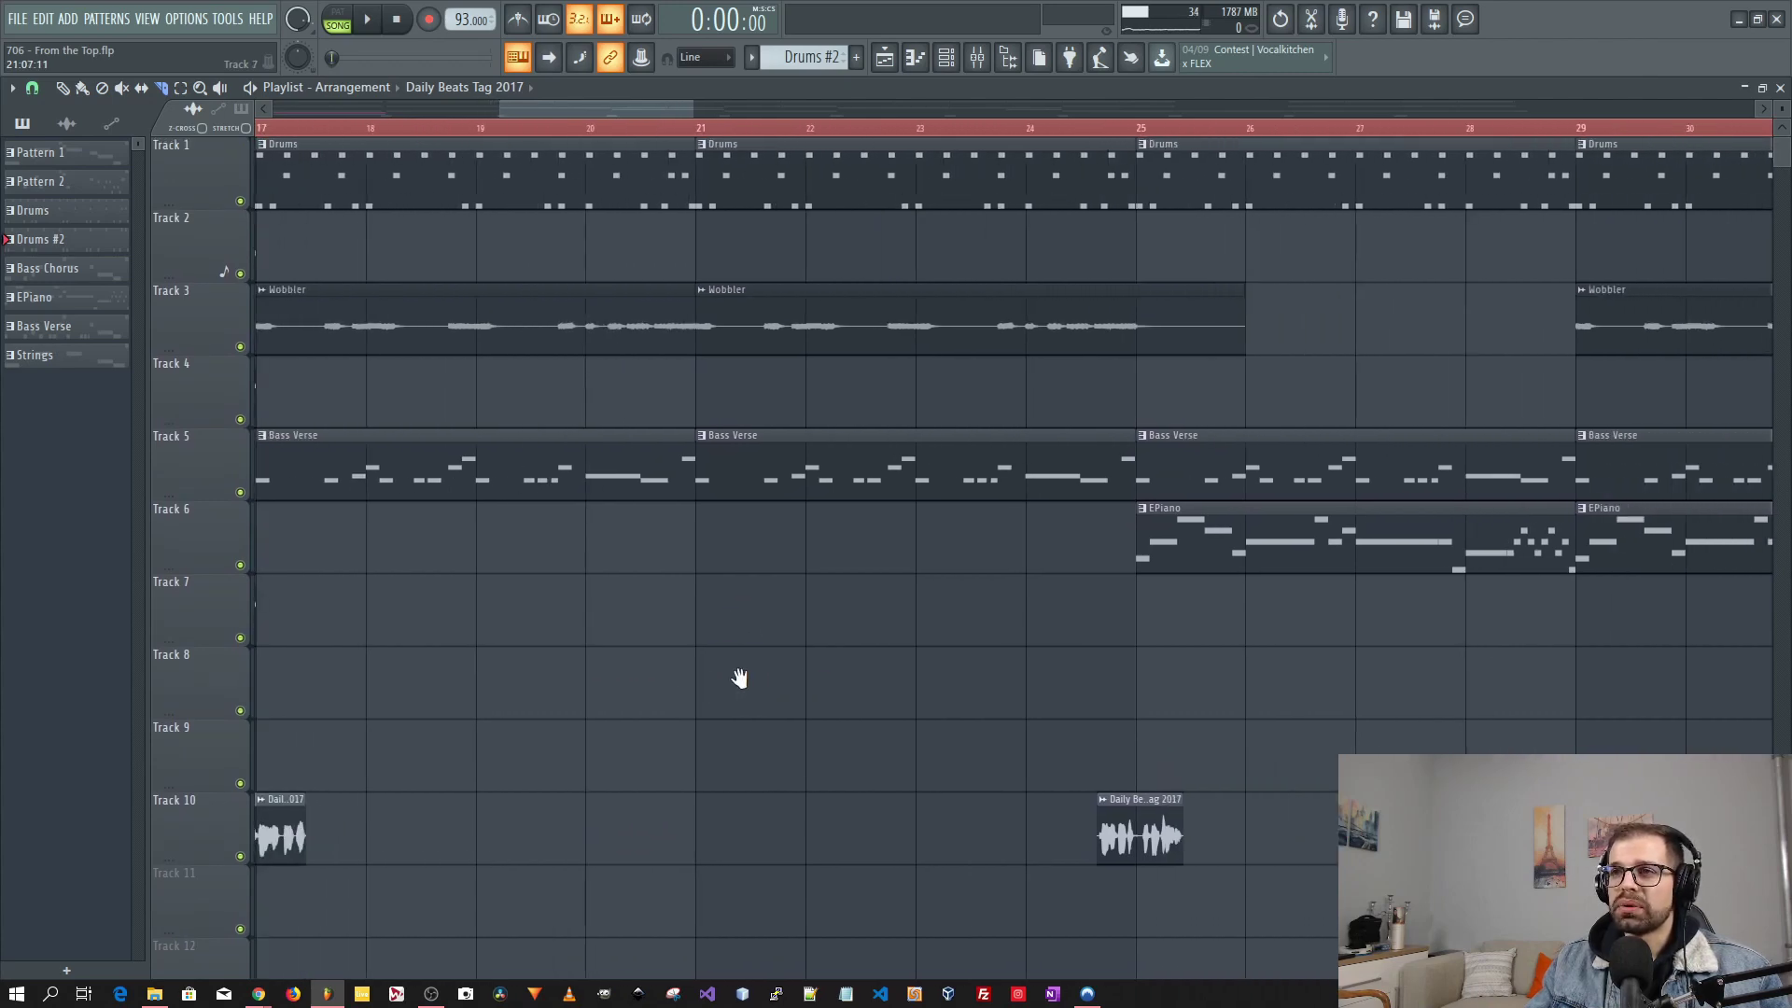
scroll(739, 679, "left", 4)
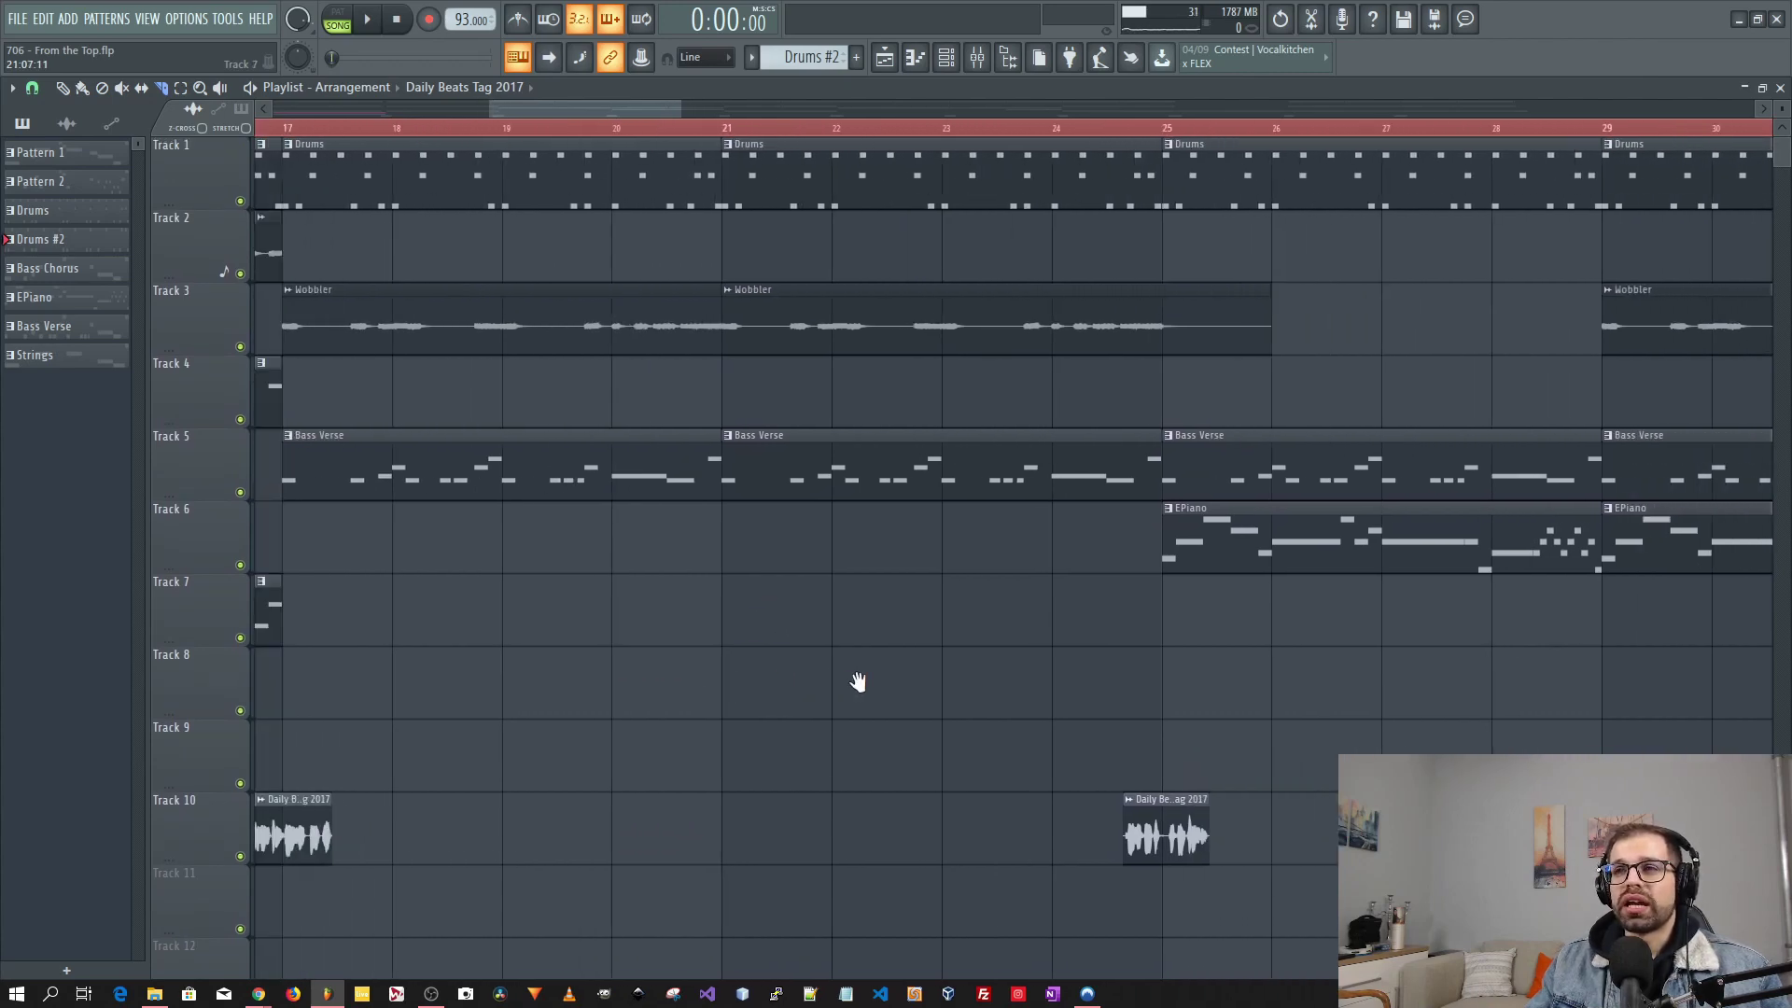
scroll(739, 699, "right", 4)
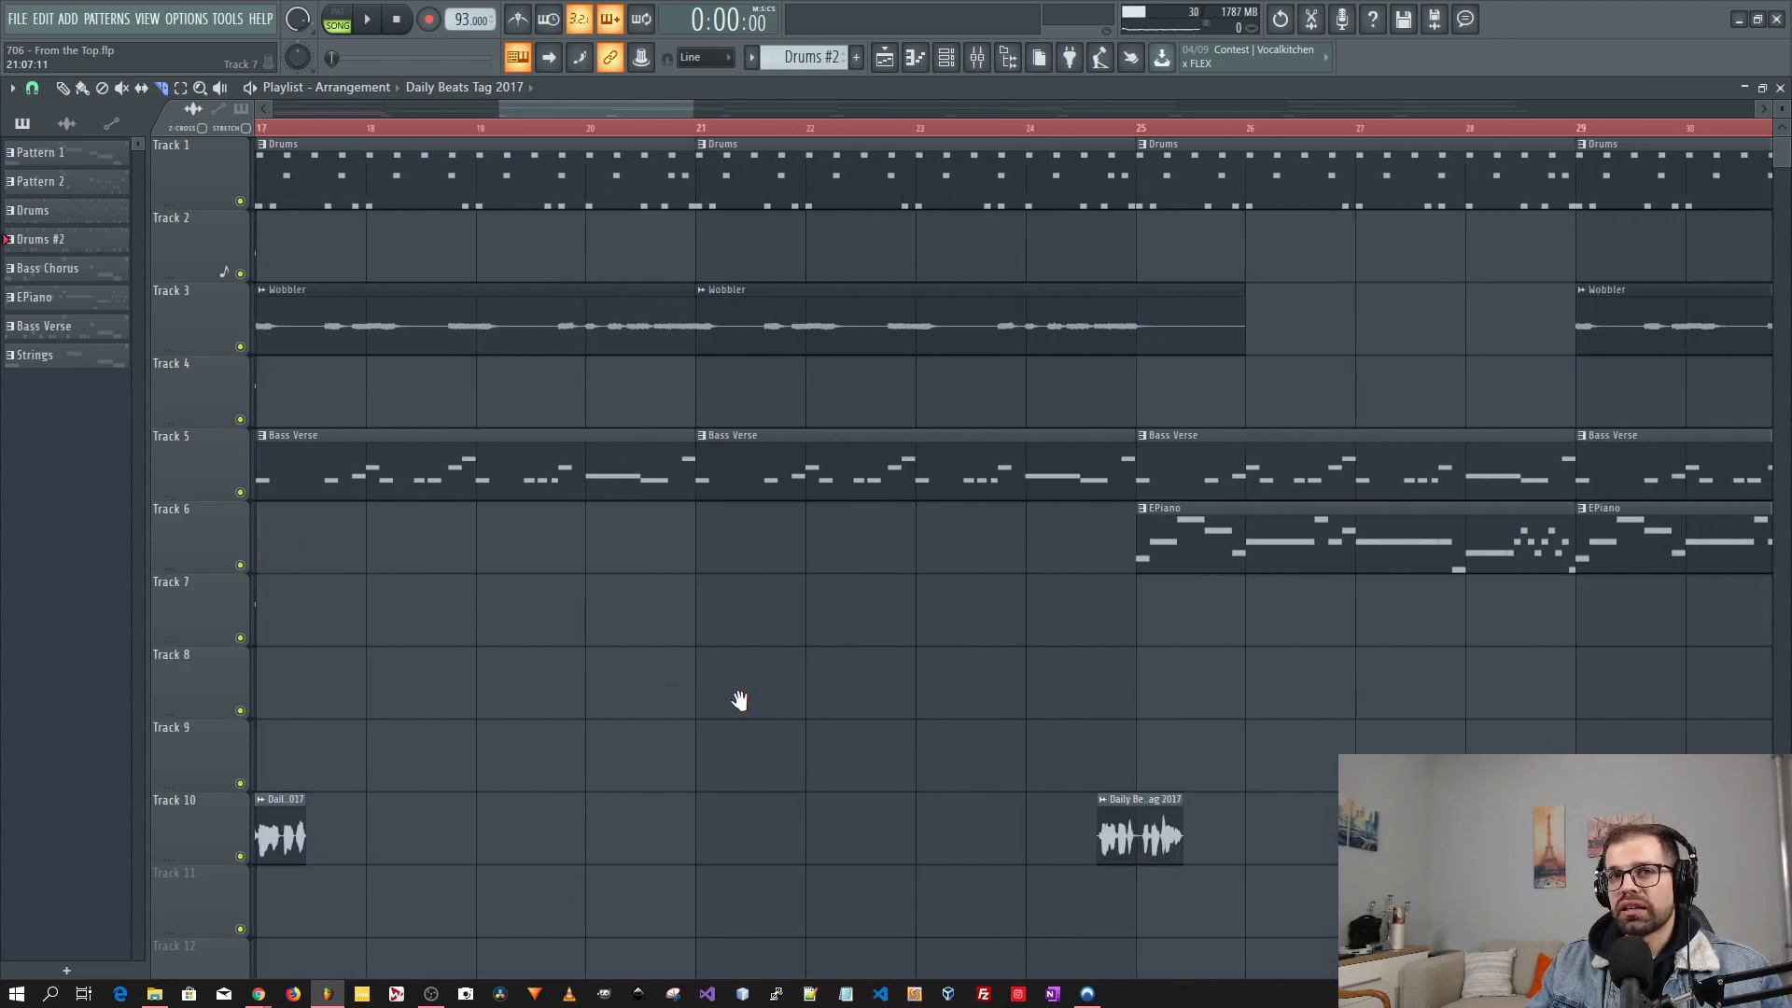
scroll(739, 701, "right", 1)
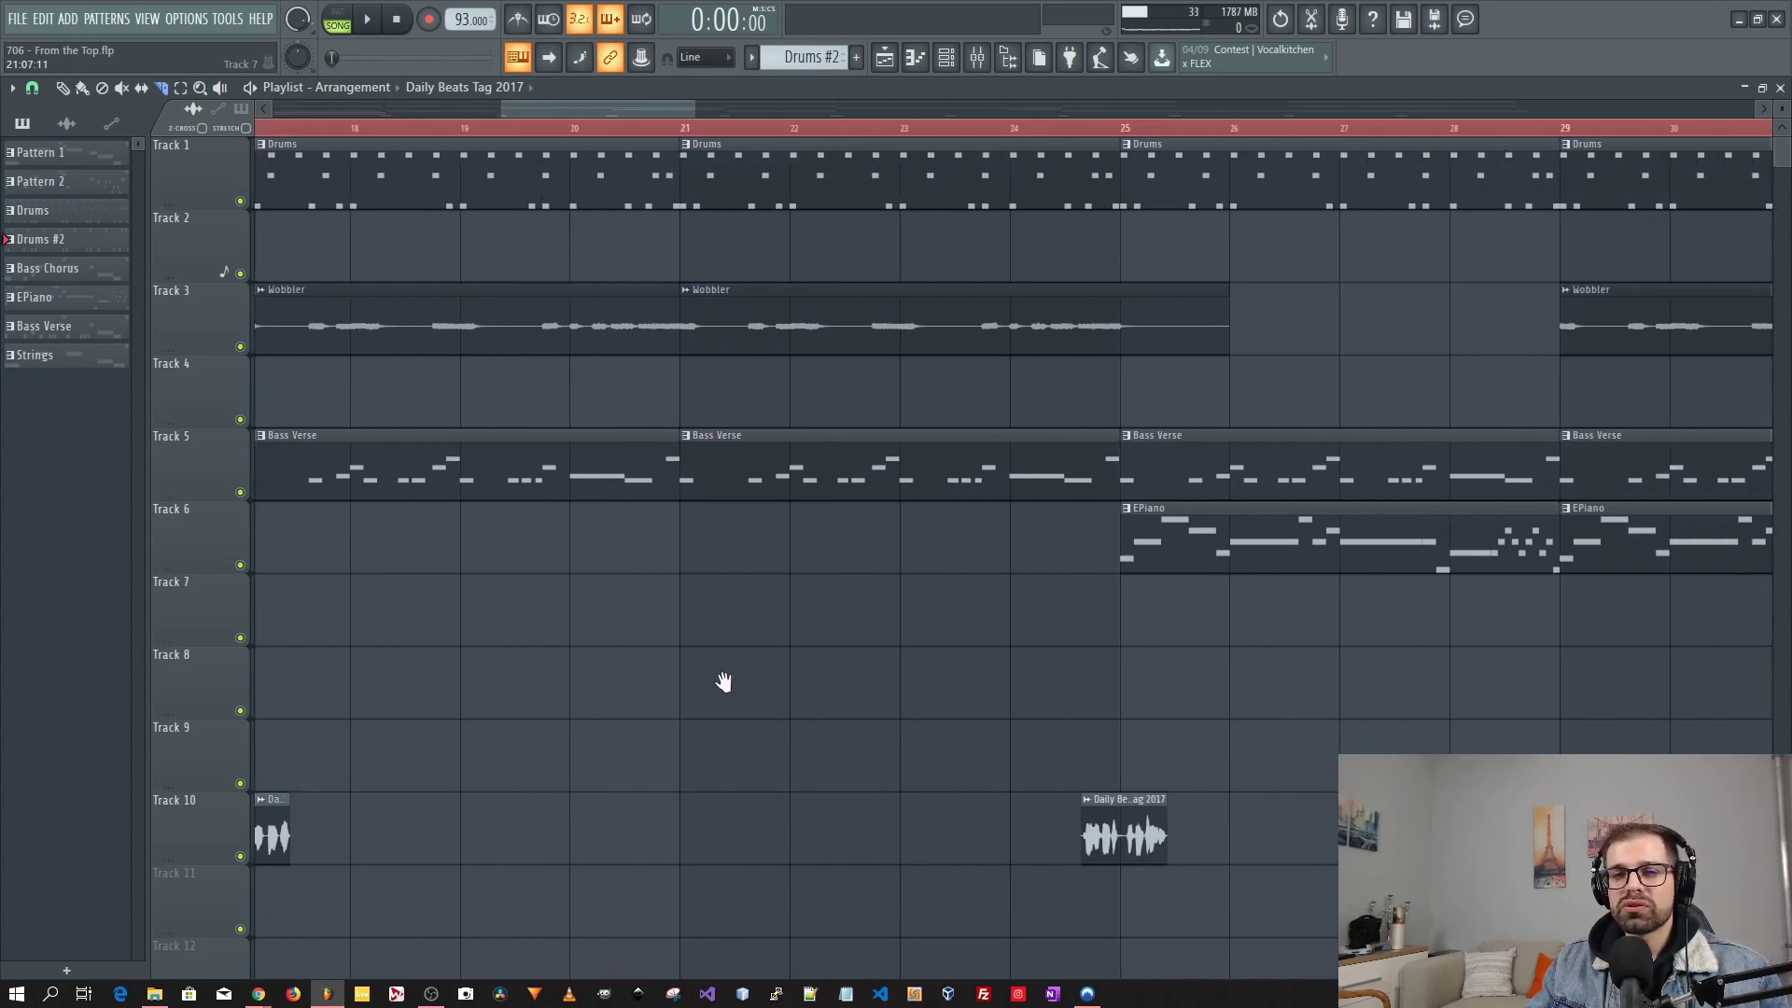
right_click(724, 681)
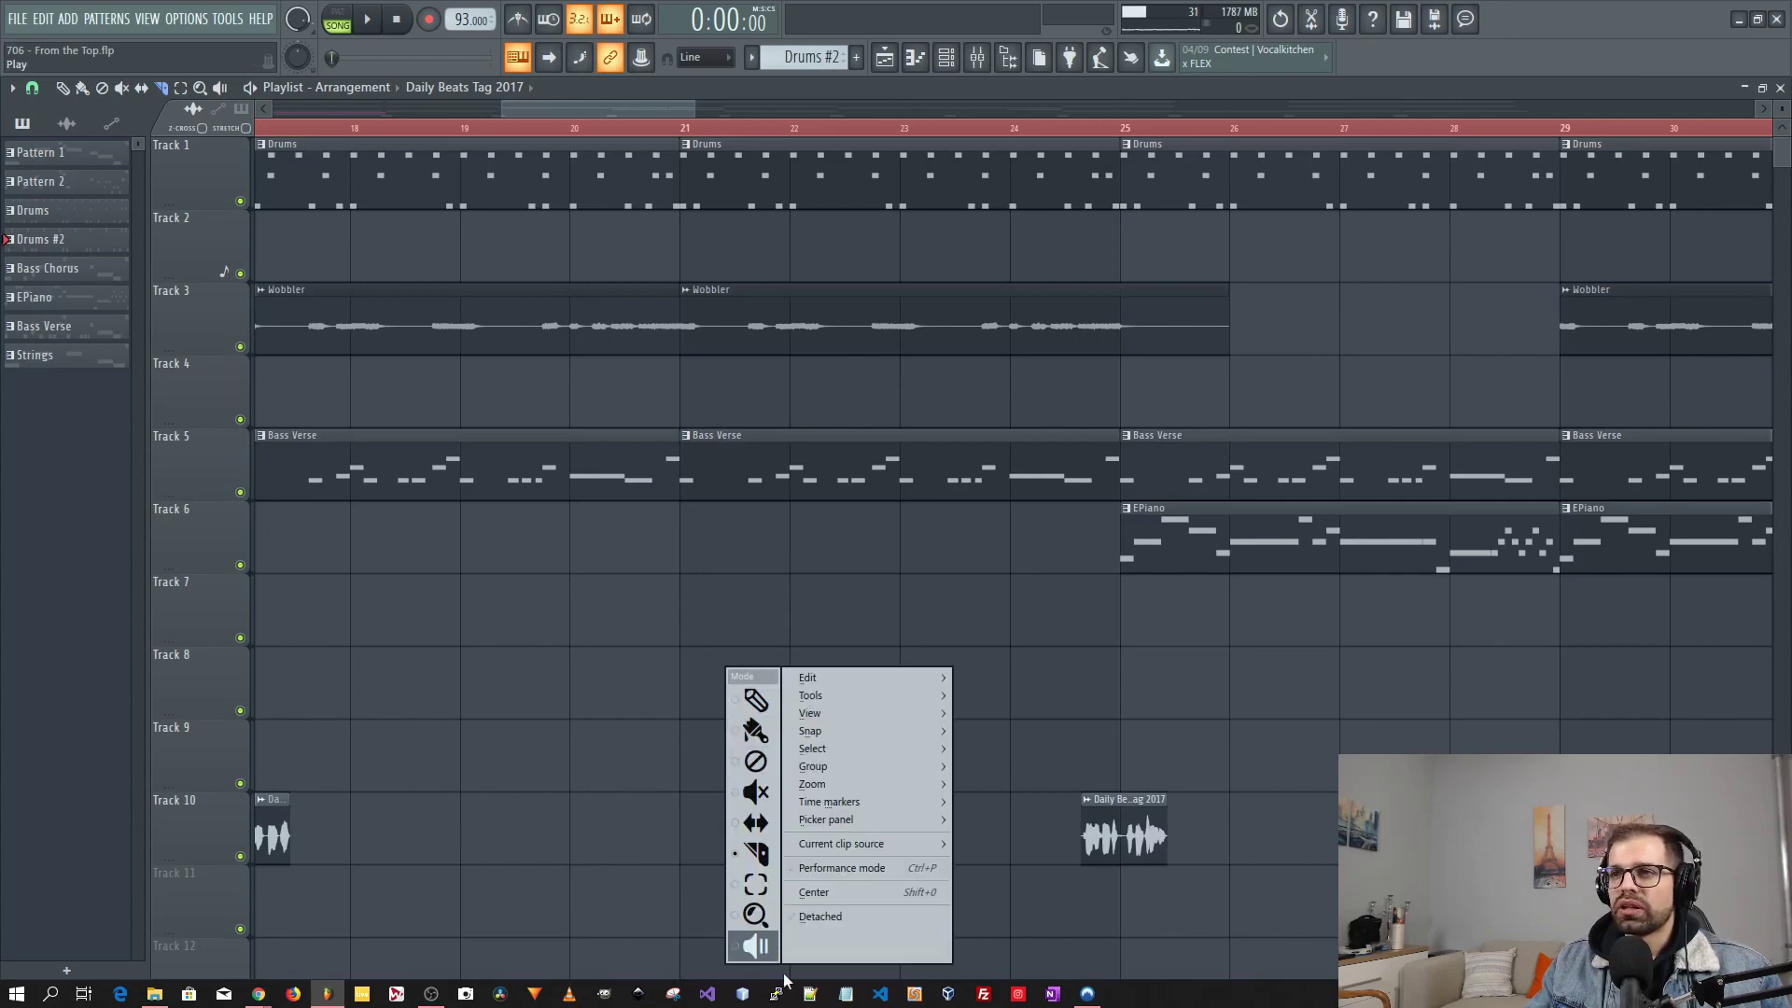
mouse_move(814, 681)
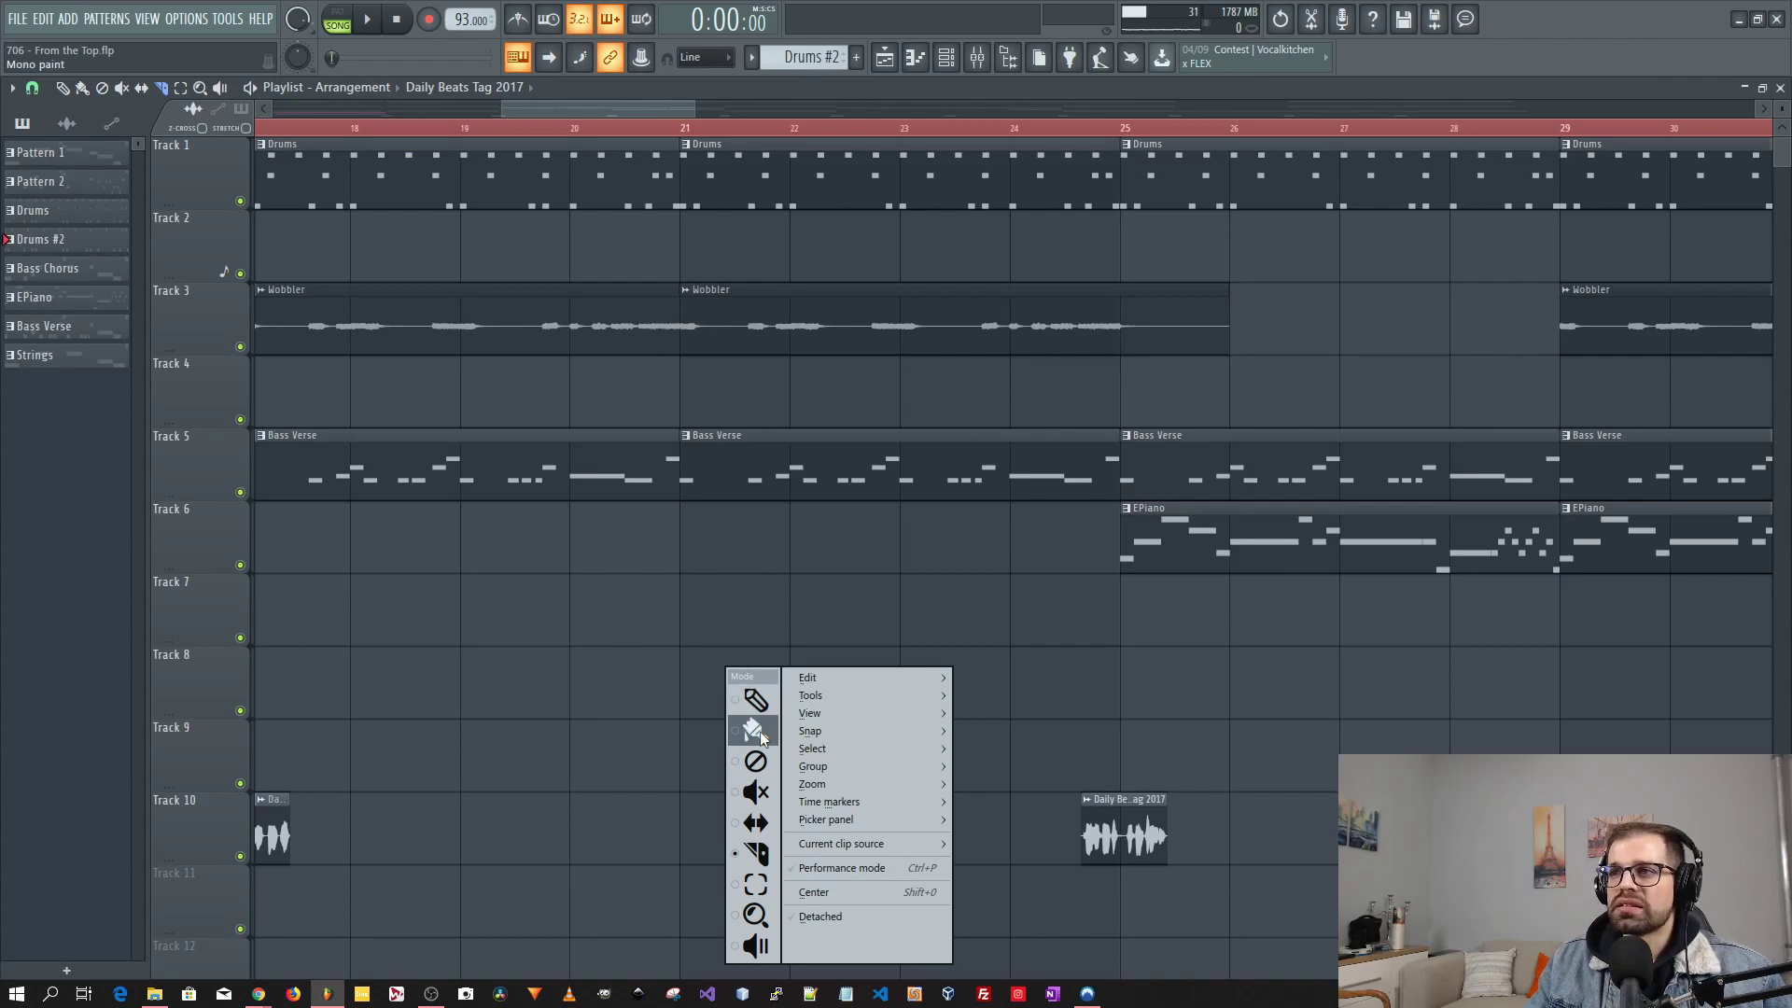
left_click(760, 731)
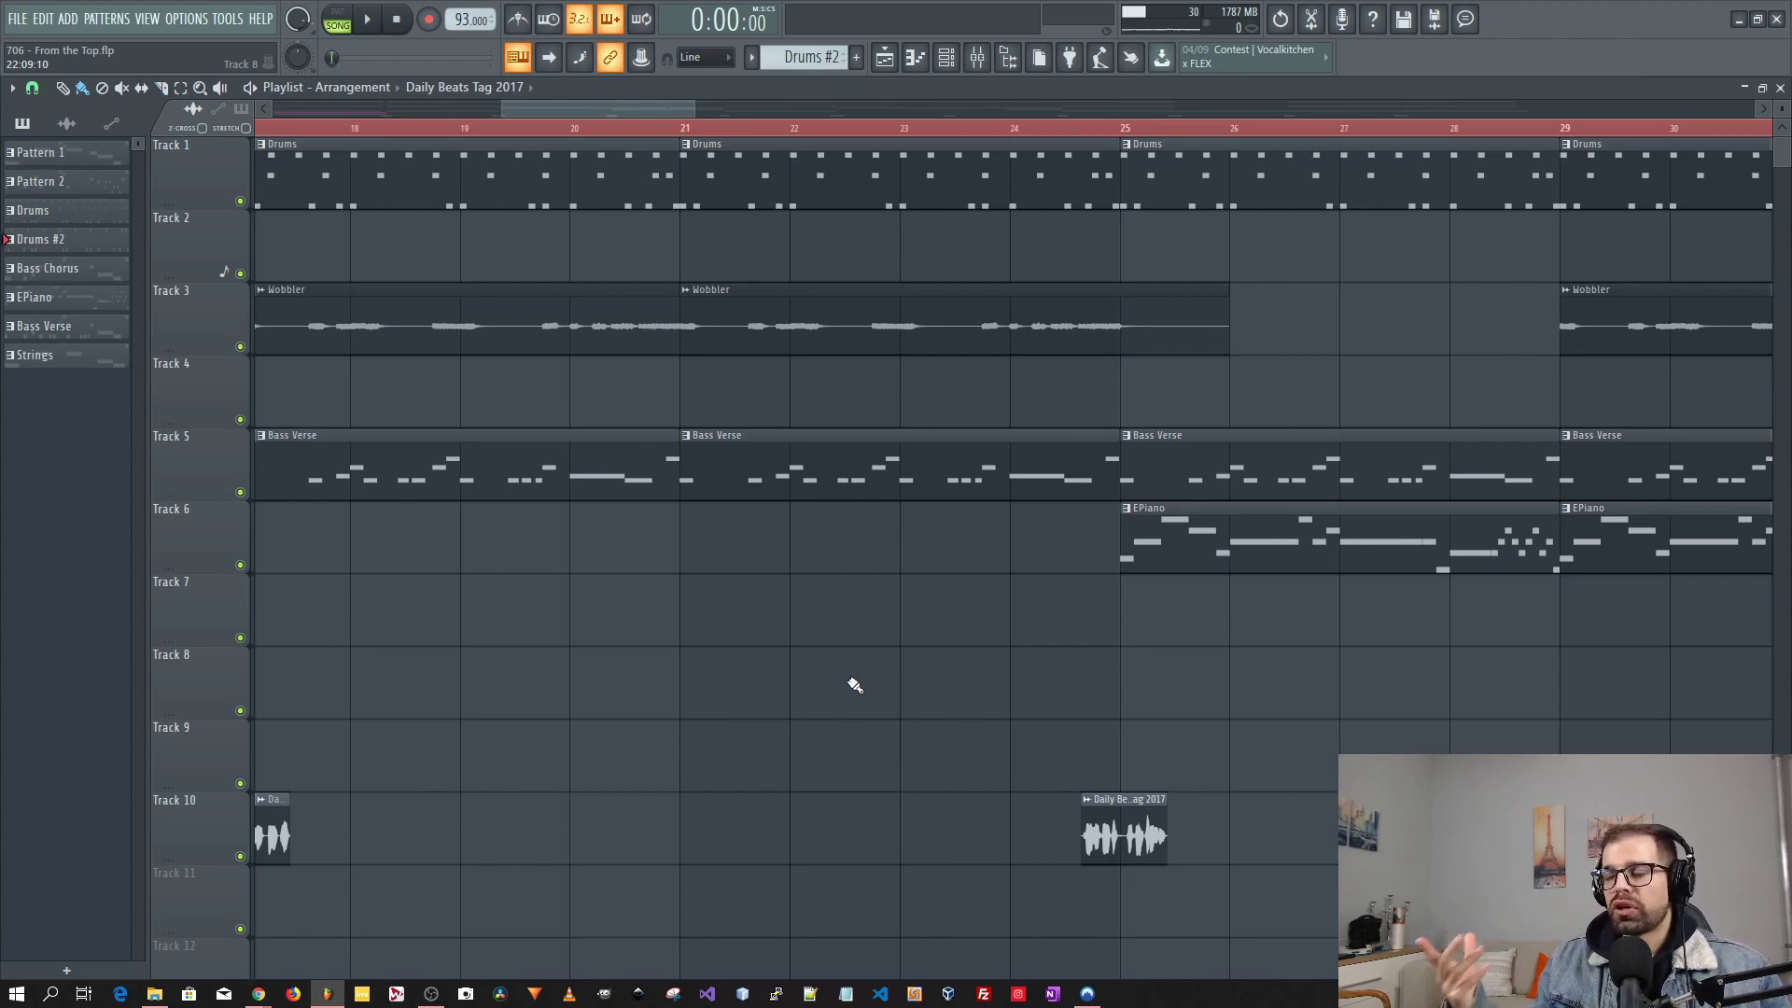
- Lengthen the Track 10 tag clip and slice it after its first vocal phrase
scroll(1262, 677, "right", 5)
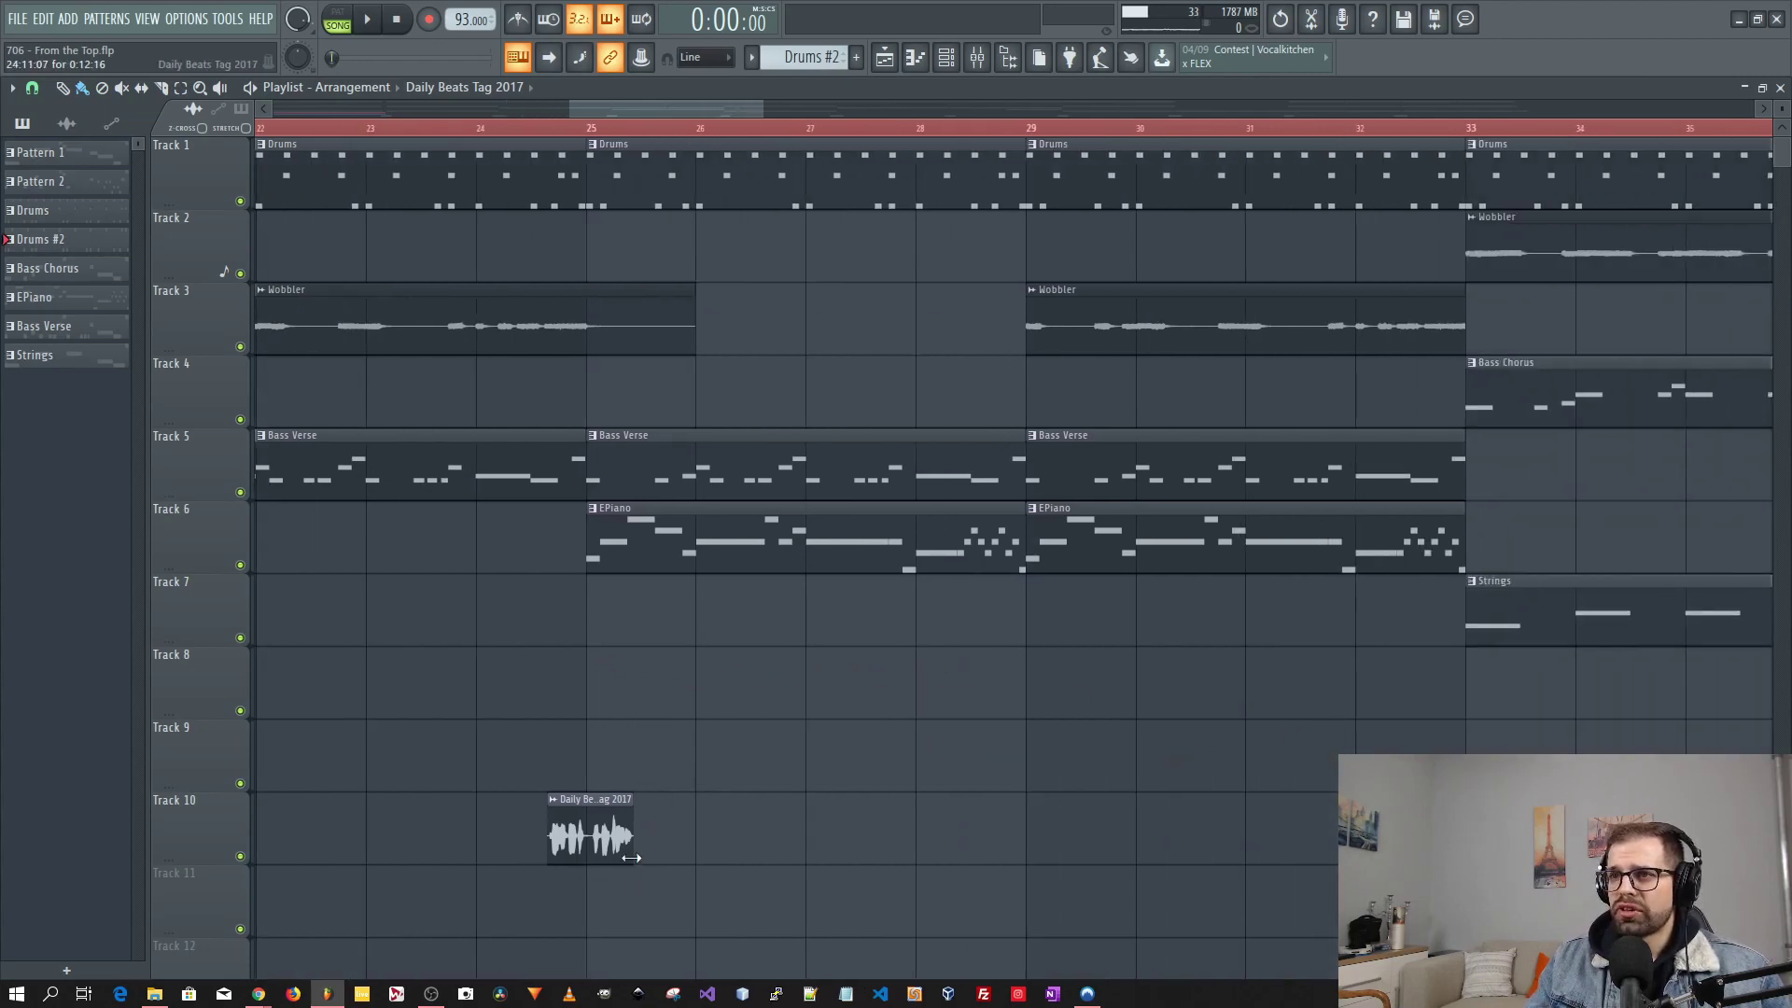
left_click_drag(632, 835, 1178, 849)
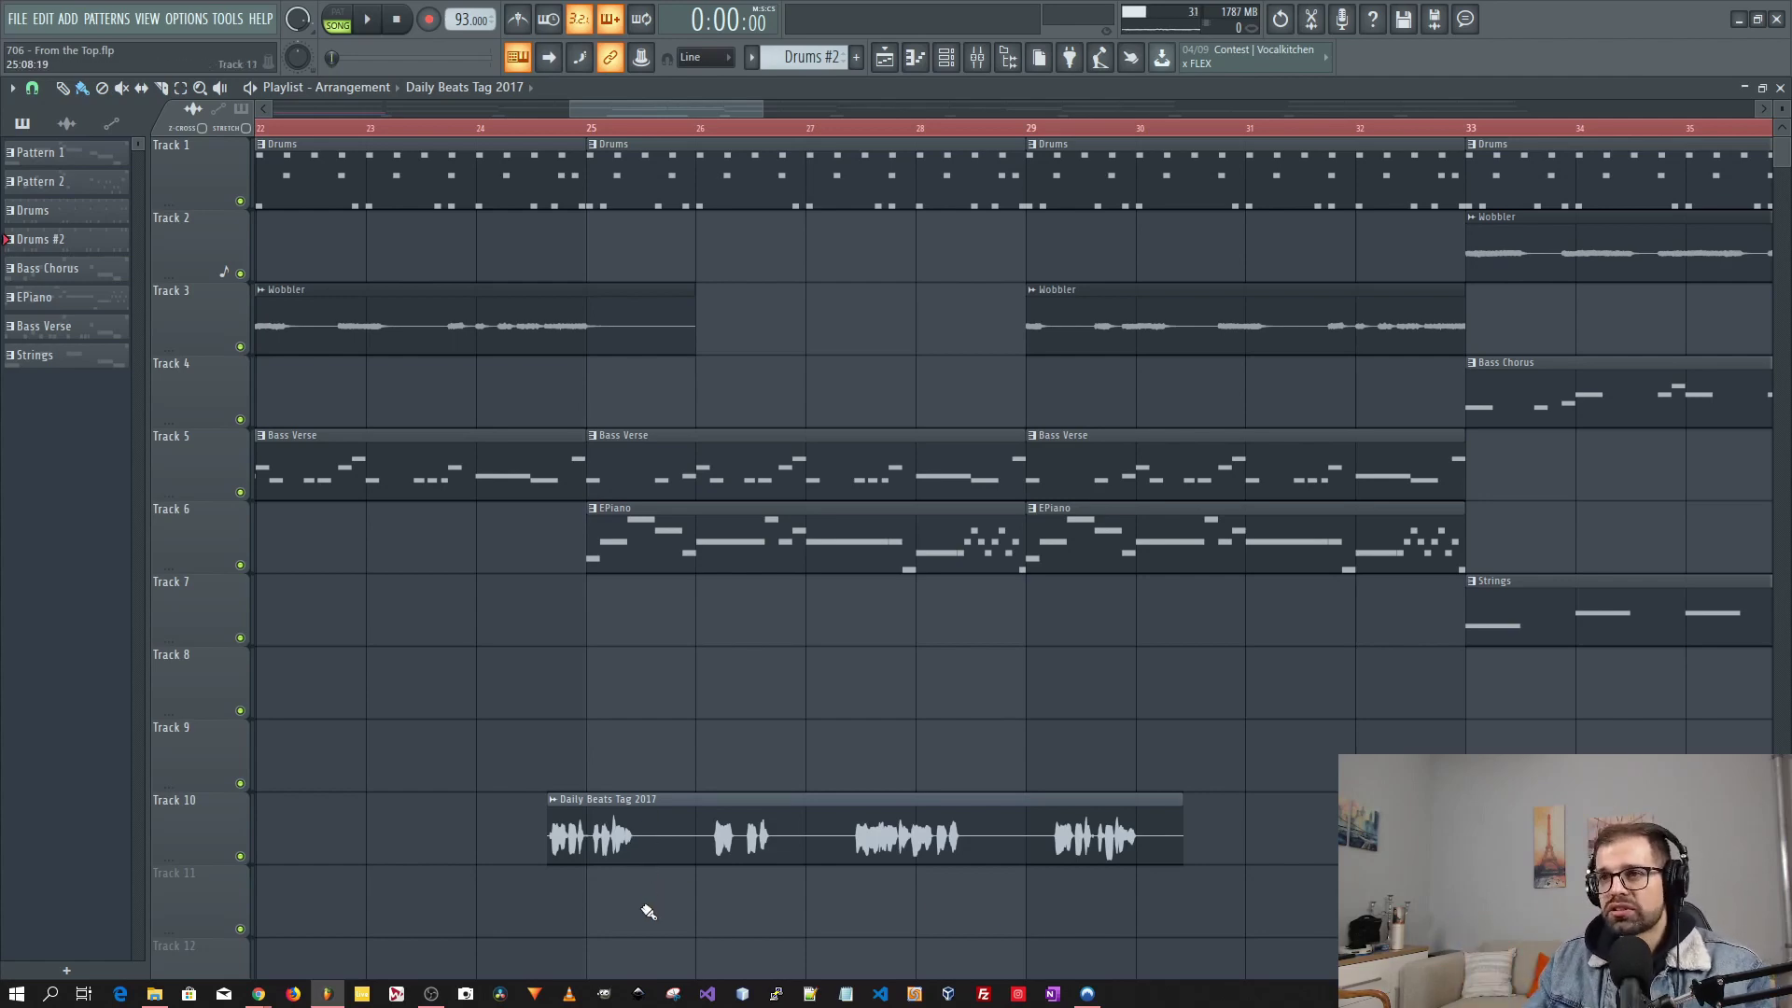
mouse_move(648, 912)
left_mouse_down()
mouse_move(663, 775)
mouse_move(635, 756)
mouse_move(648, 743)
mouse_move(650, 921)
left_mouse_up()
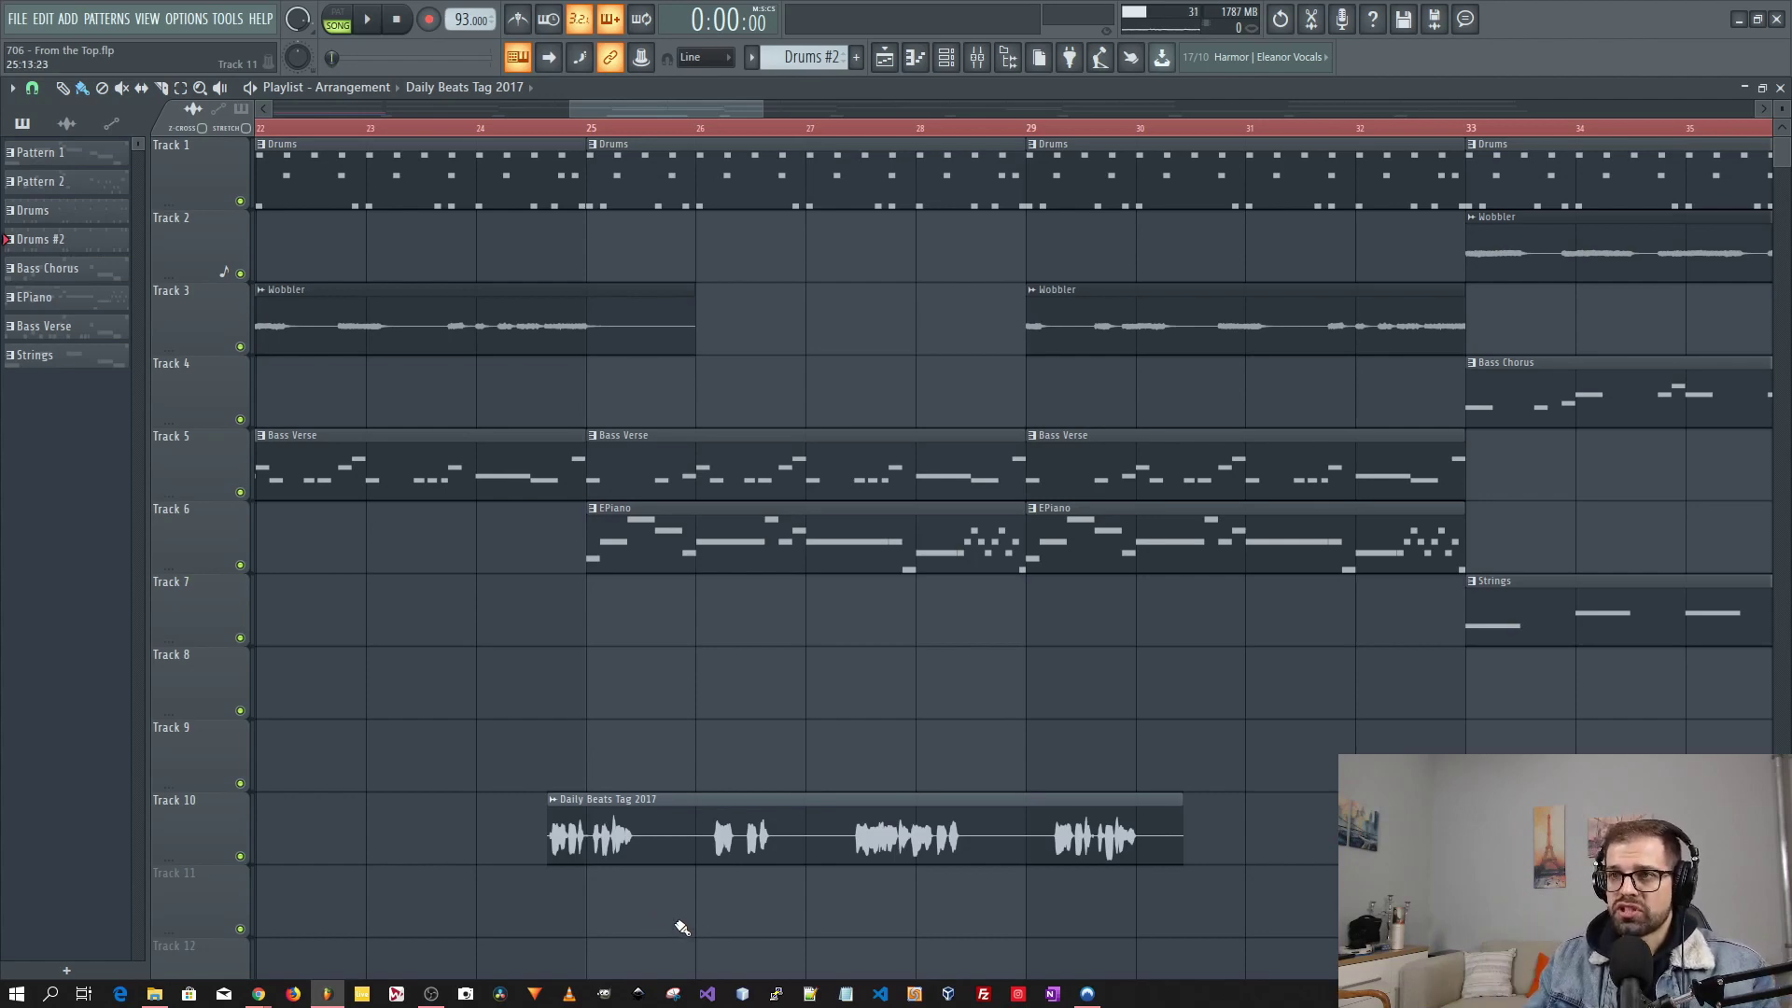
right_click(647, 905)
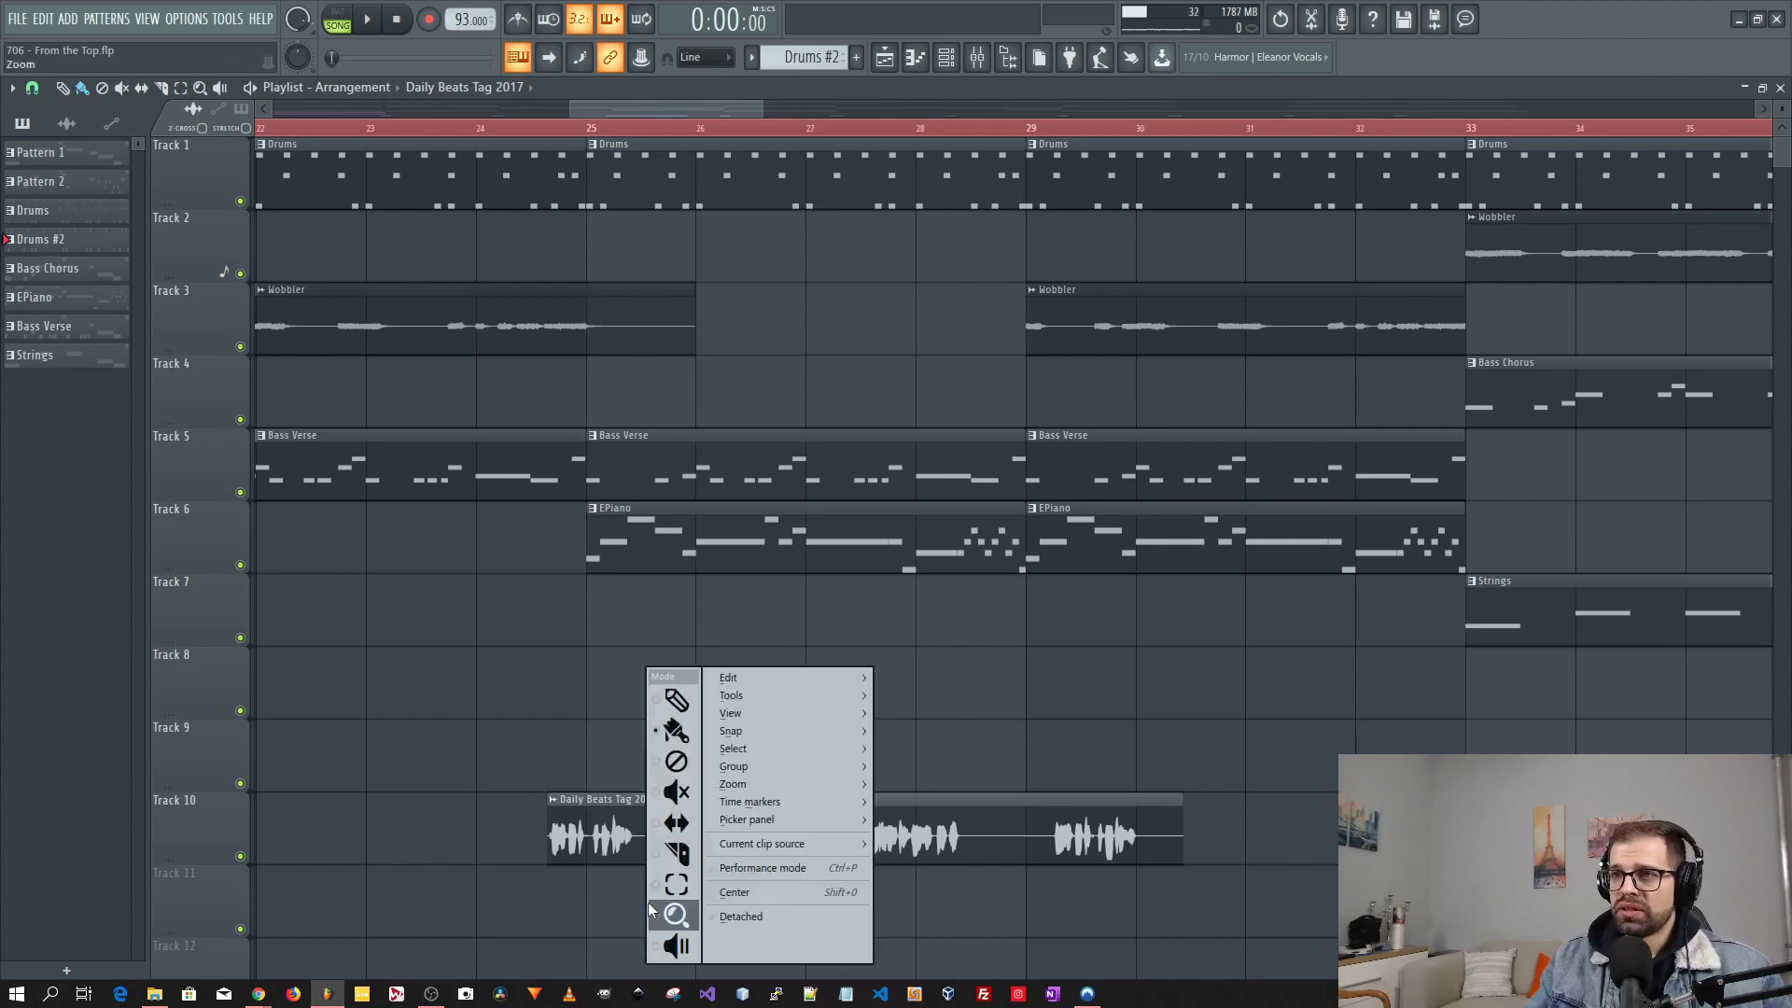
left_click(676, 853)
left_click_drag(677, 901, 651, 787)
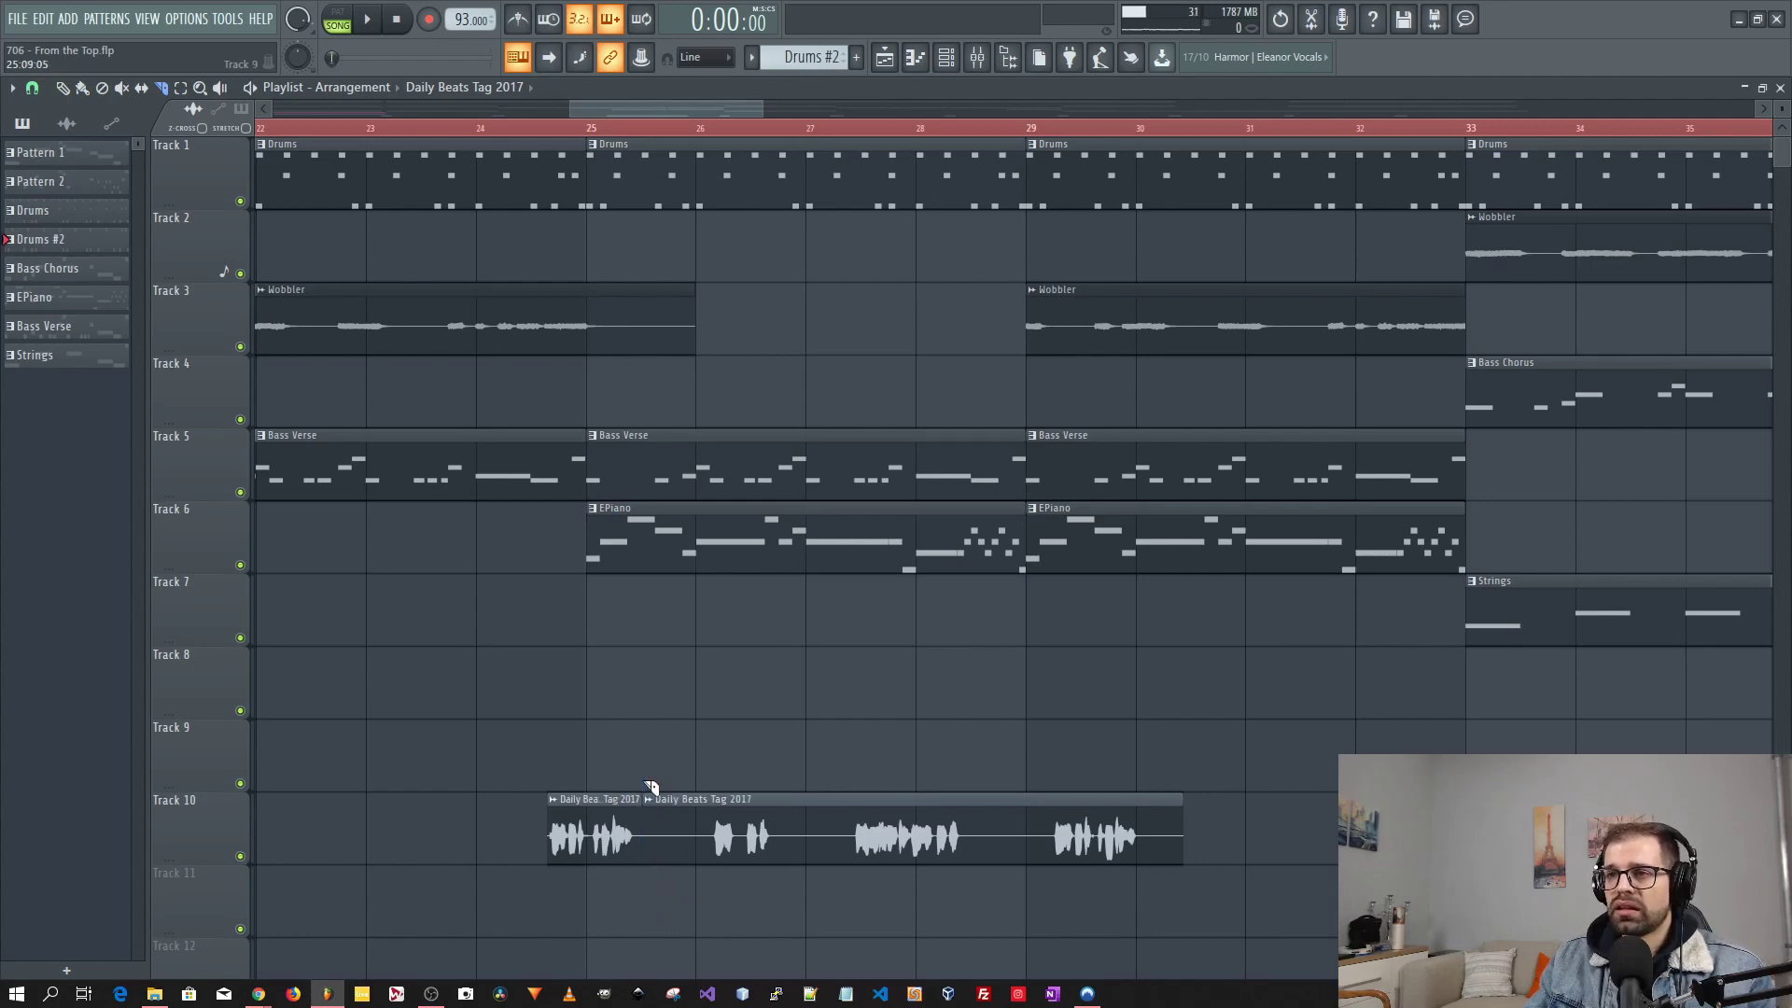
- Mute the tag clip's second part and slip its audio leftward
right_click(747, 746)
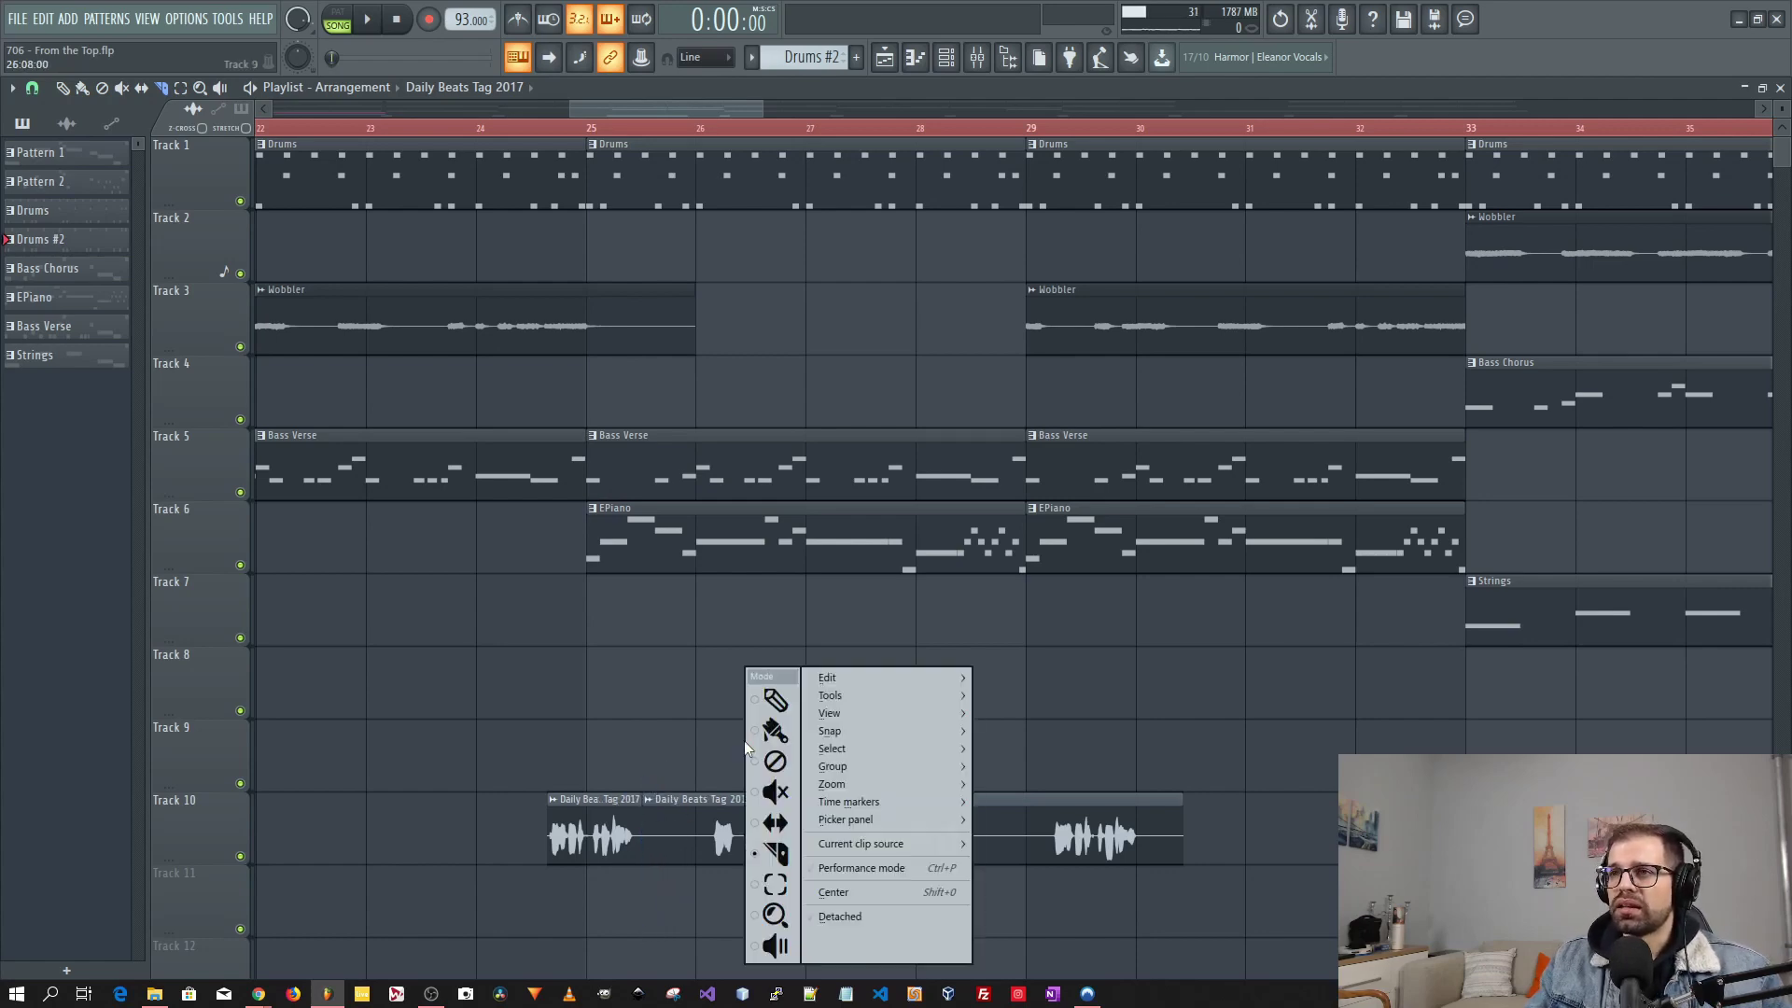
left_click(774, 791)
left_click(761, 830)
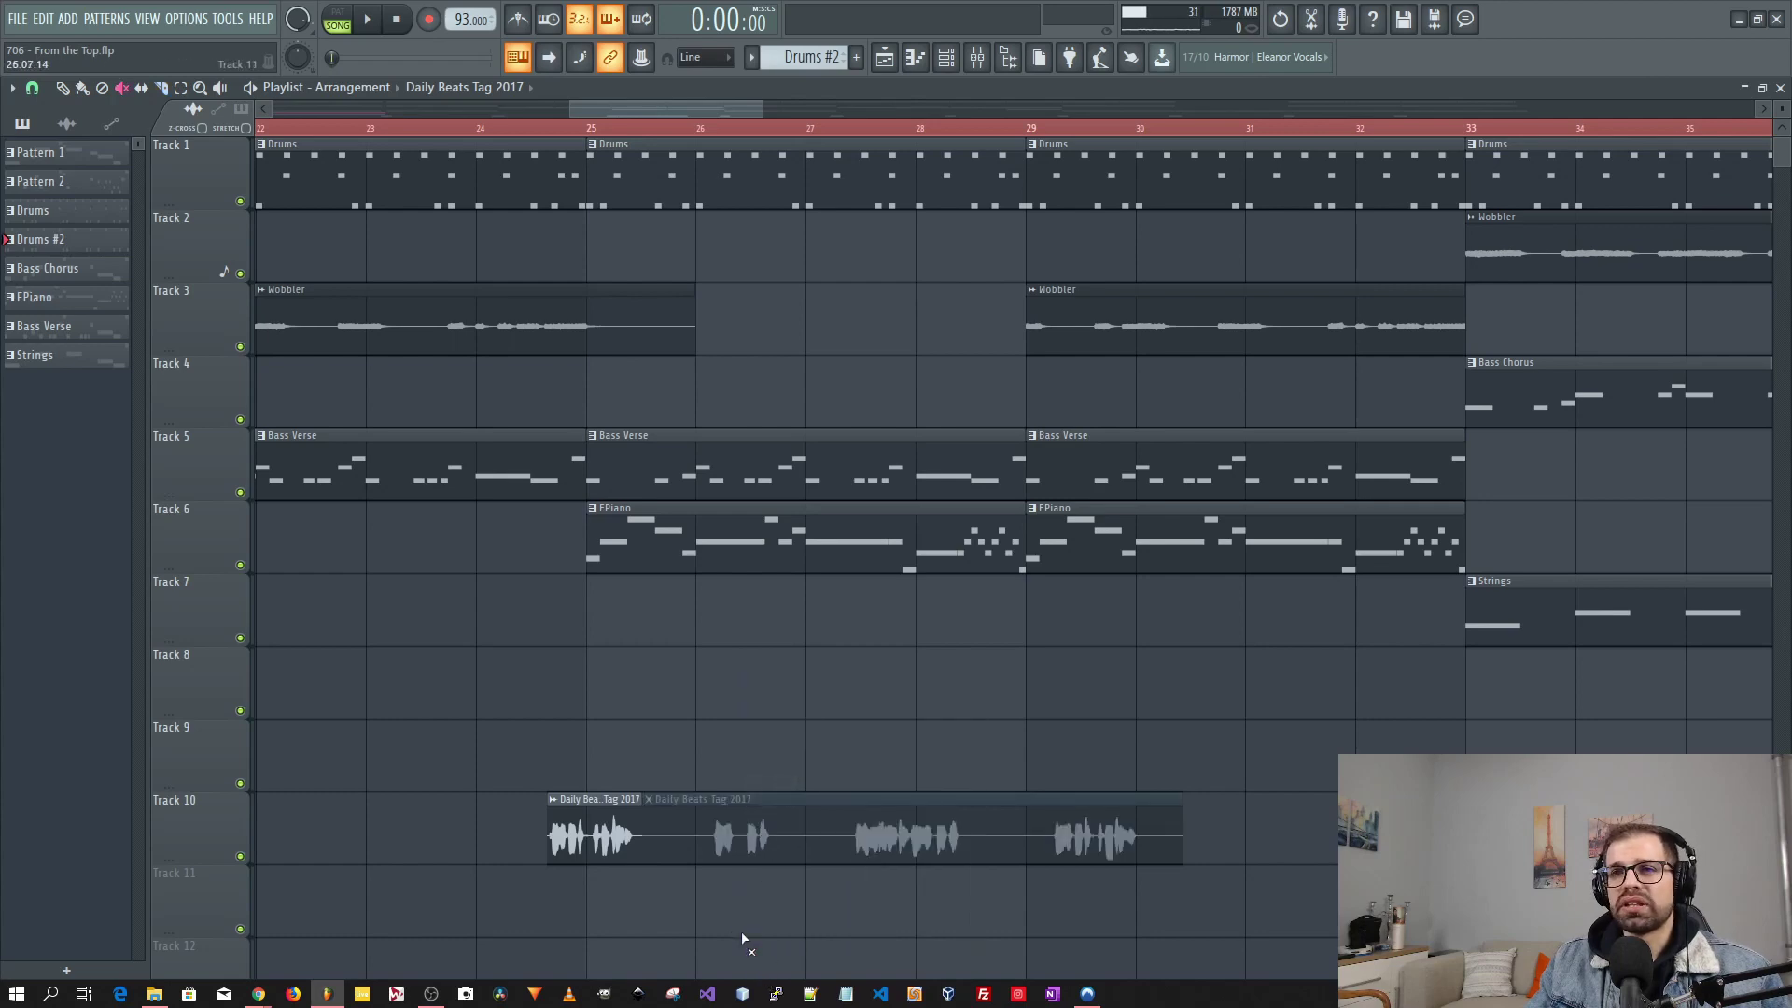
right_click(743, 938)
left_click(771, 837)
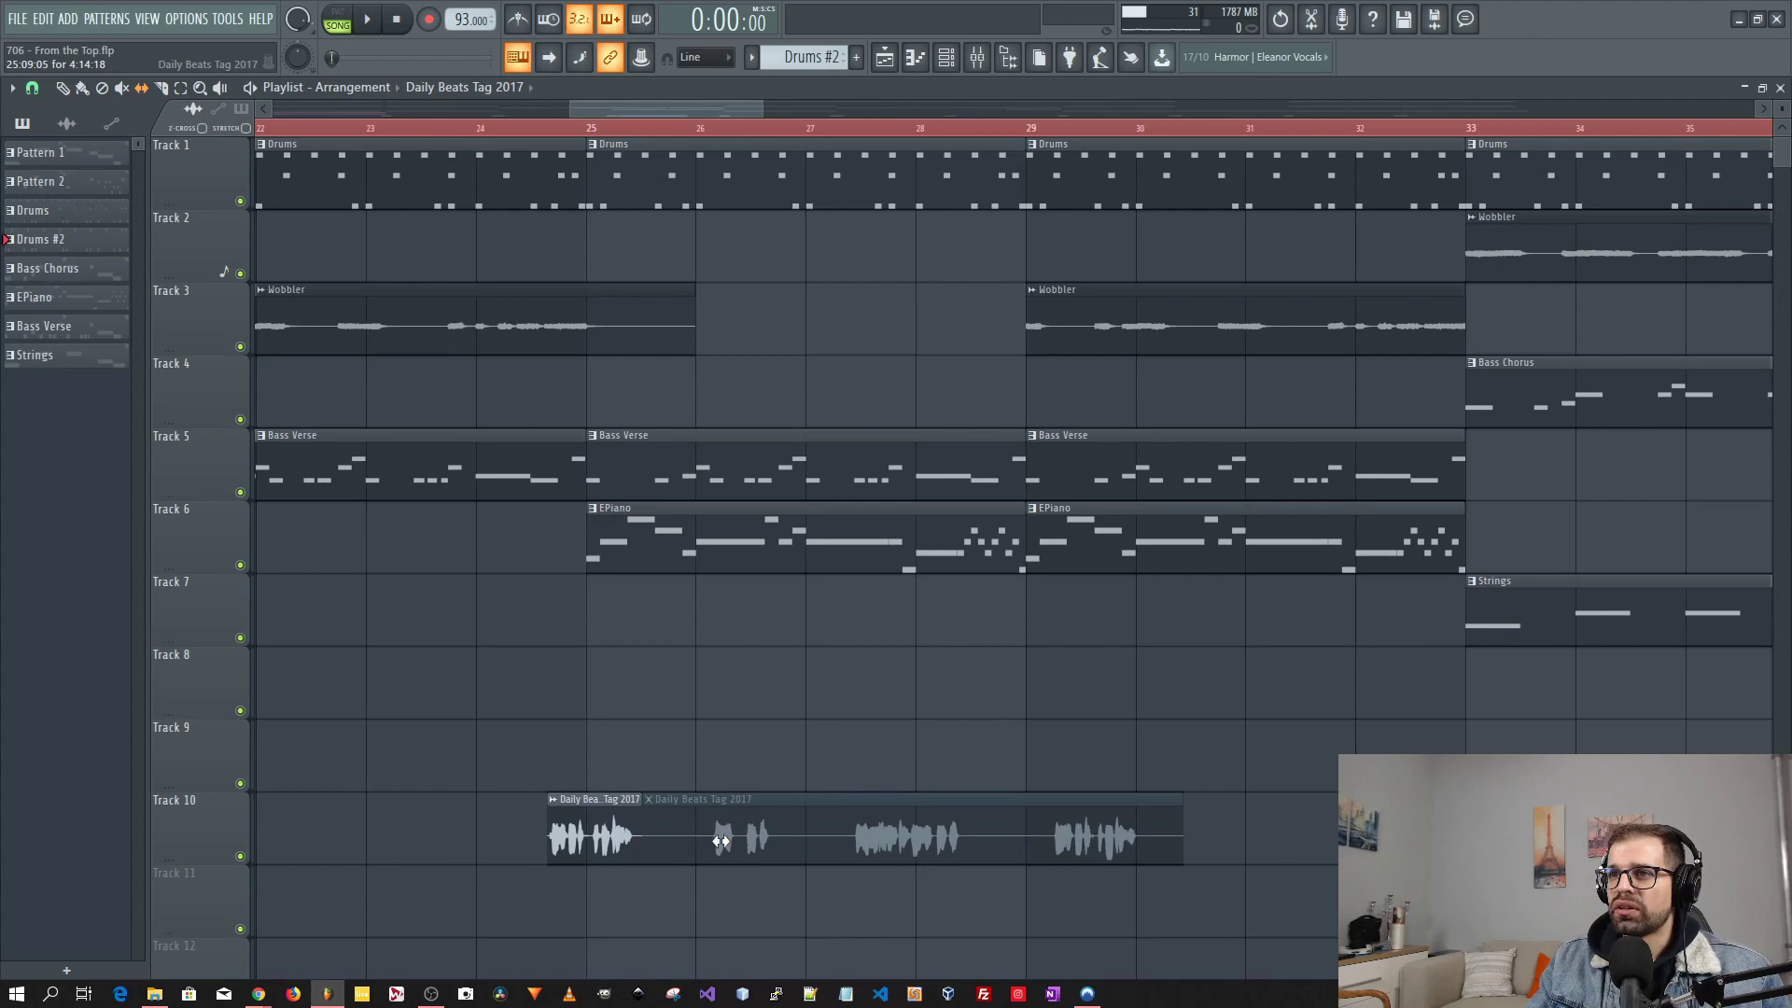
left_click_drag(722, 841, 696, 784)
- Delete the muted second part and return to the Paint tool
right_click(696, 780)
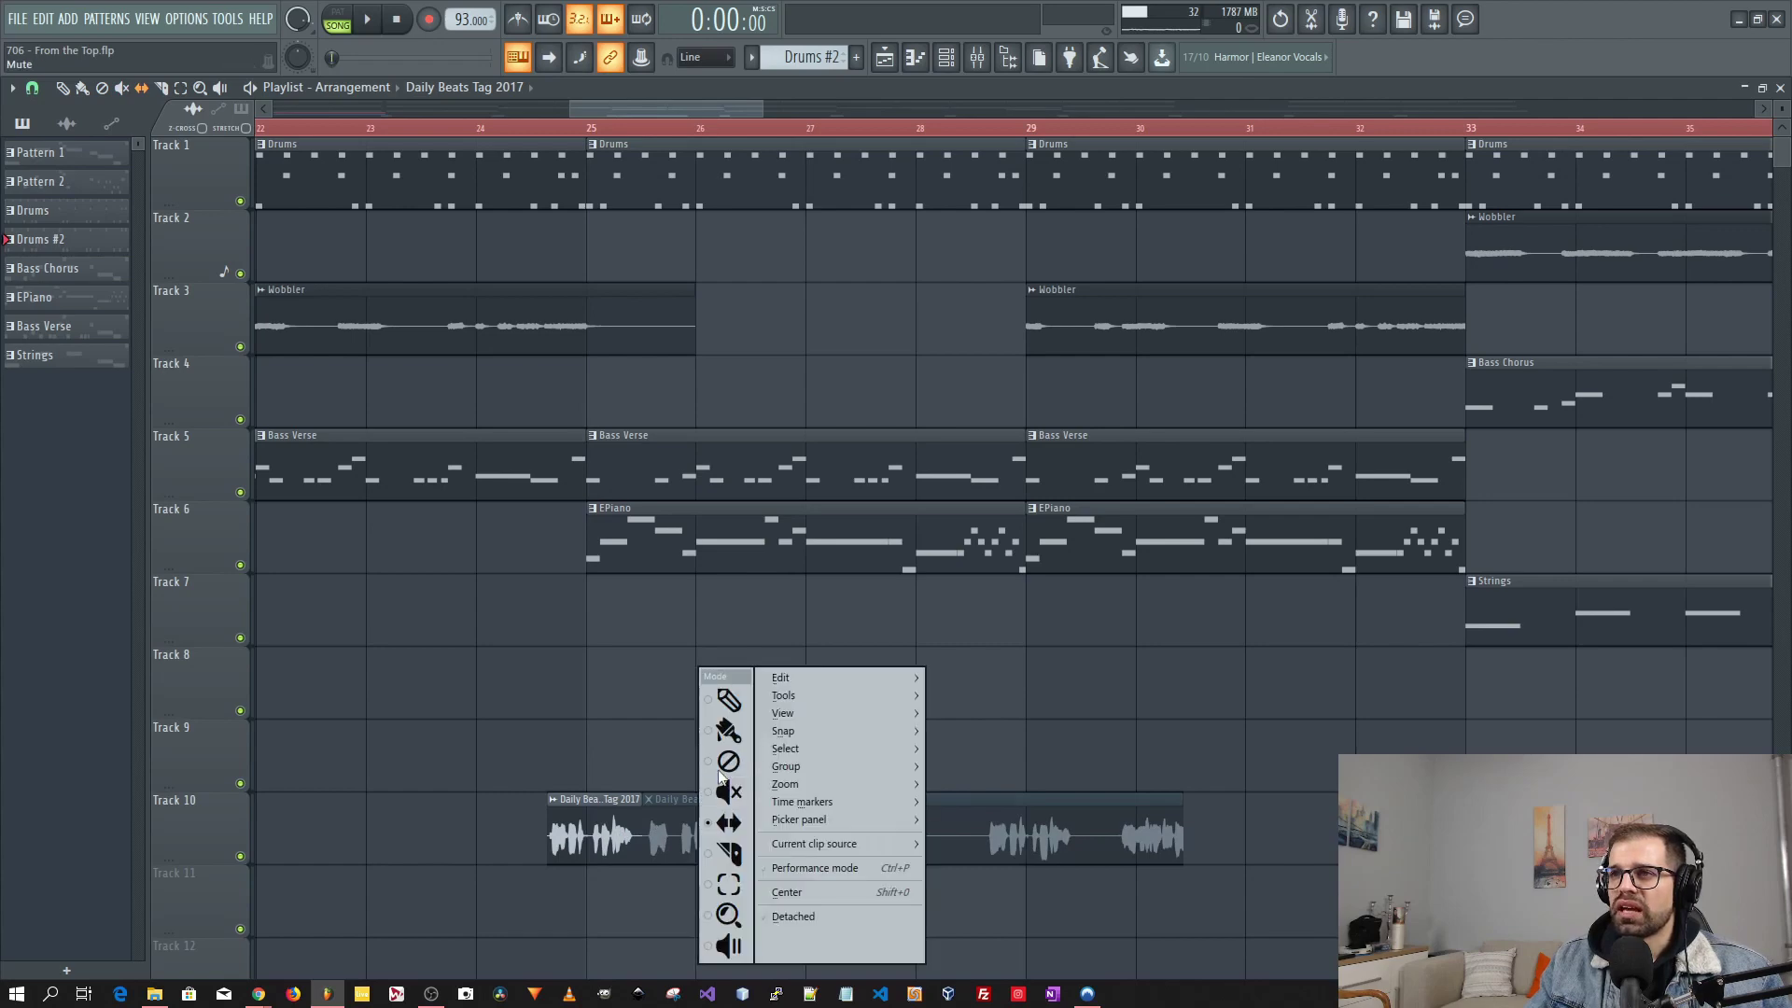
left_click(727, 761)
left_click(730, 842)
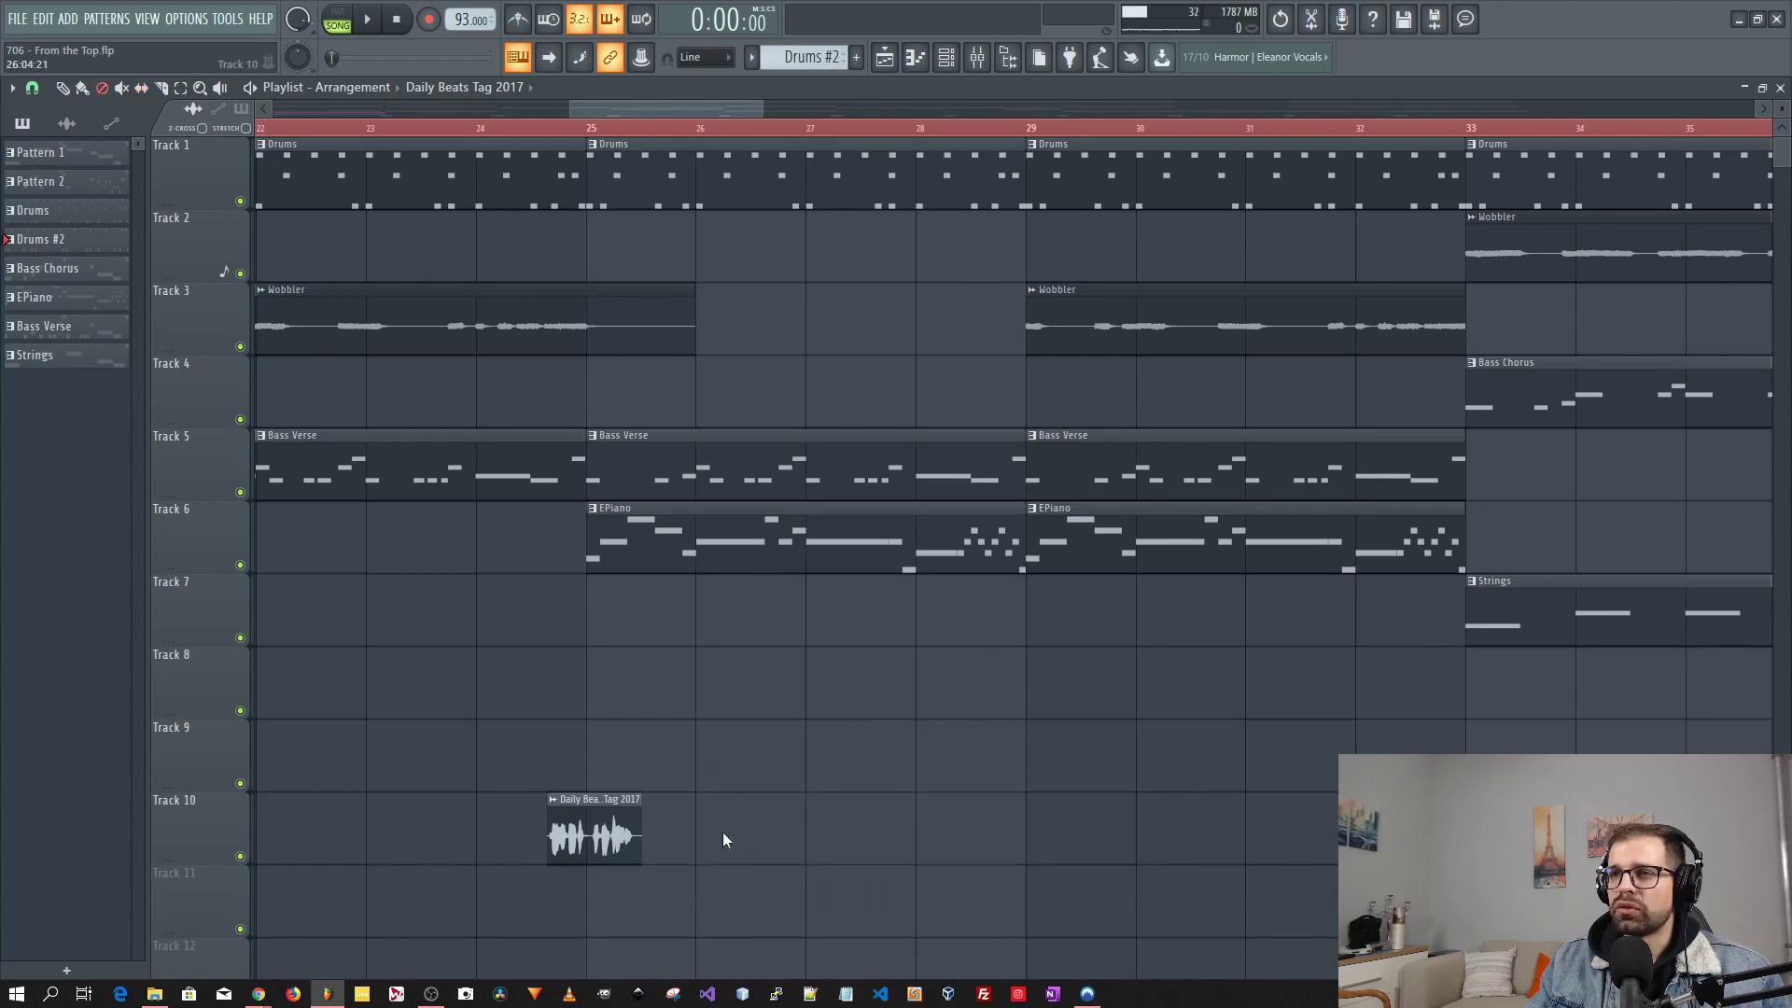
right_click(727, 840)
left_click(747, 726)
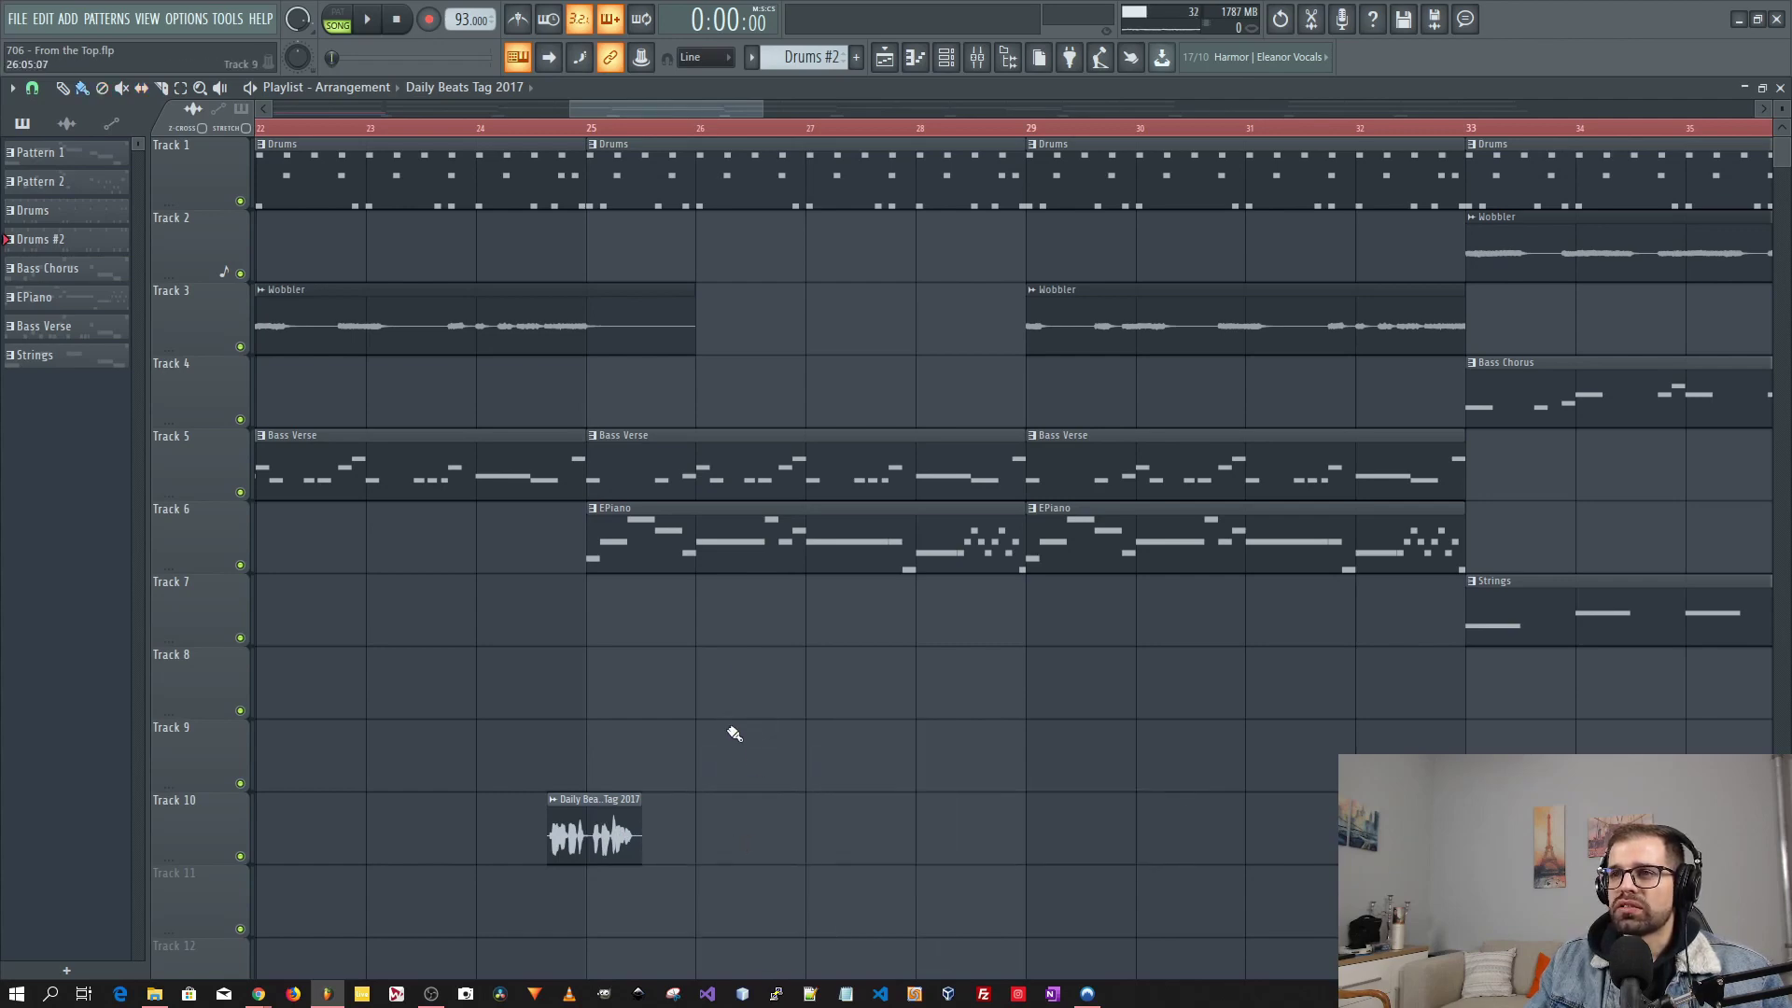